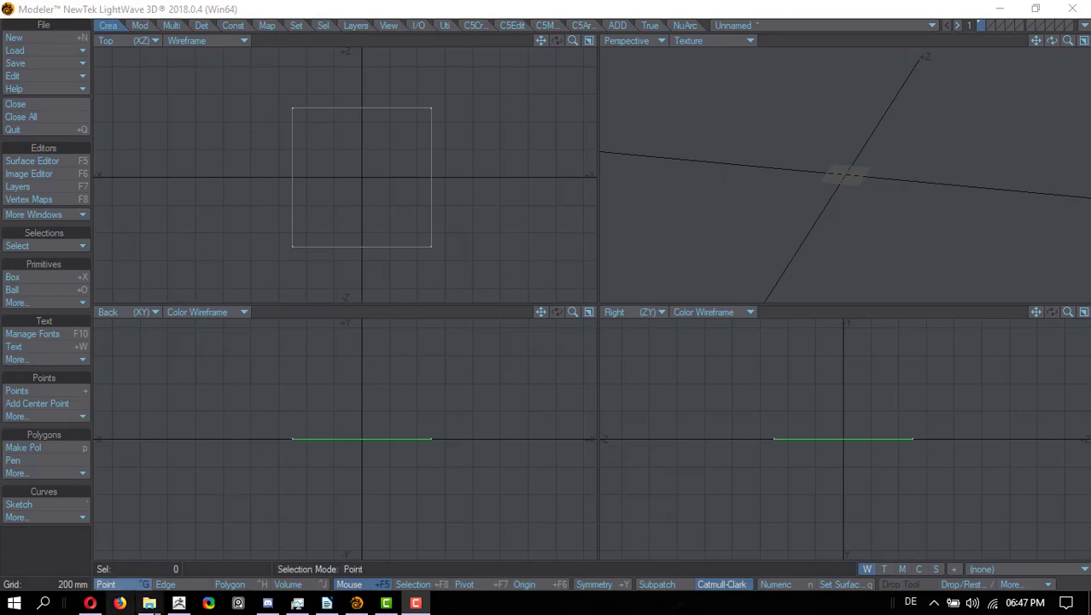
# Look at the LW - Community forum in the web browser and return to Modeler
pyautogui.click(94, 601)
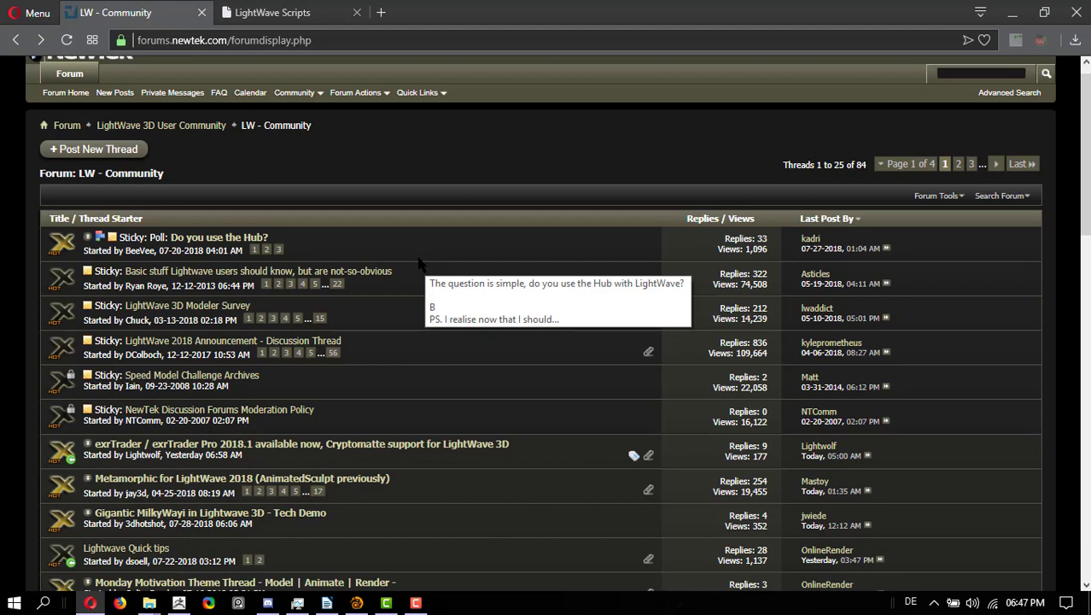
pyautogui.click(357, 603)
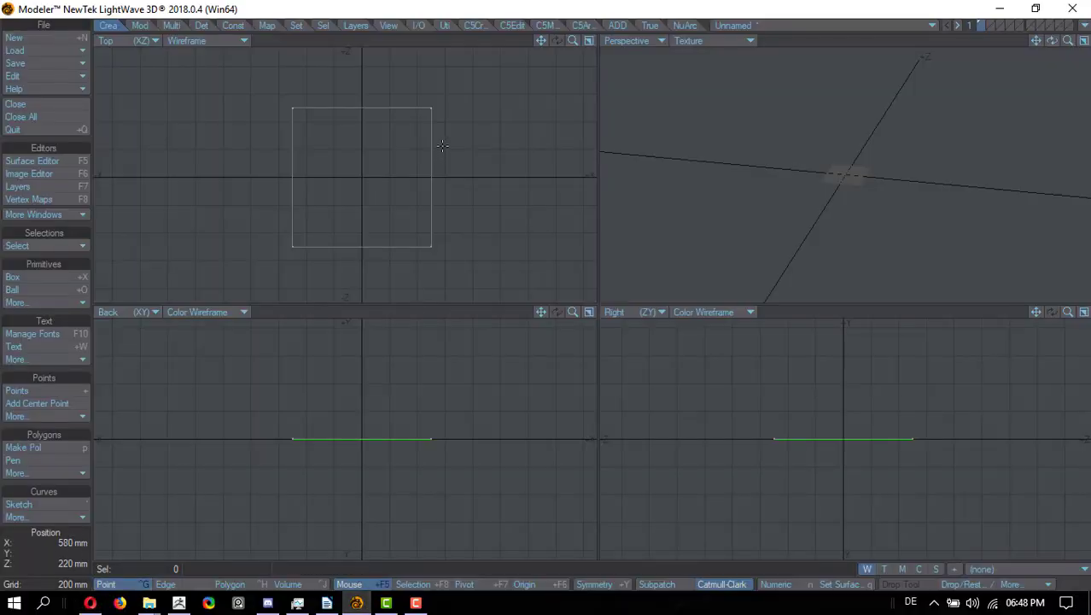
# Select the square polygon and place a copy beside it with the Paste Tool, centred at about X 1.15 m, Z 140 mm
pyautogui.press('space')
pyautogui.press('space')
pyautogui.click(406, 146)
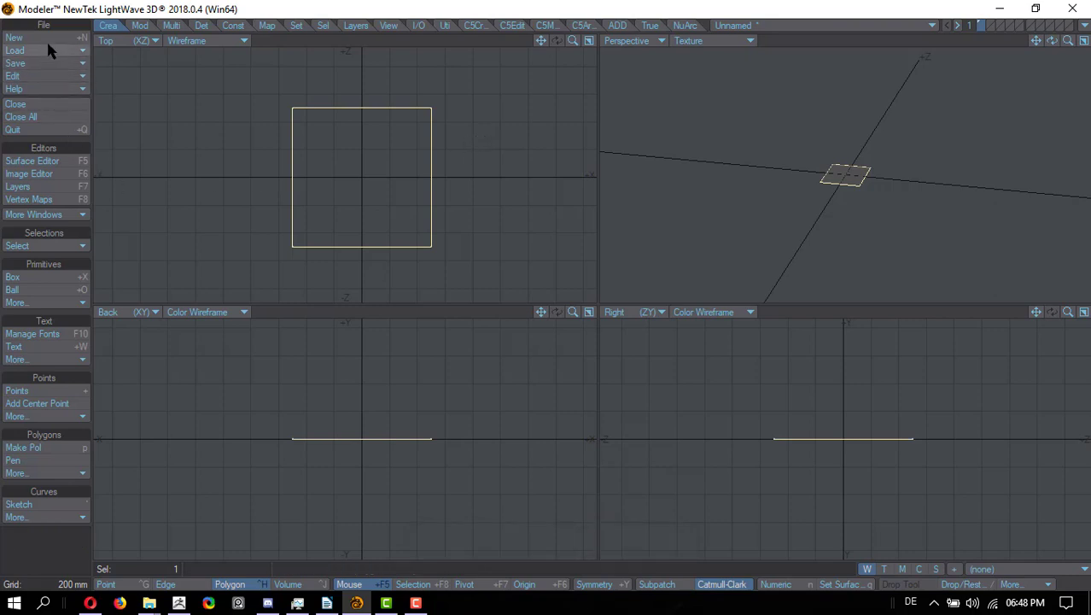
pyautogui.click(40, 73)
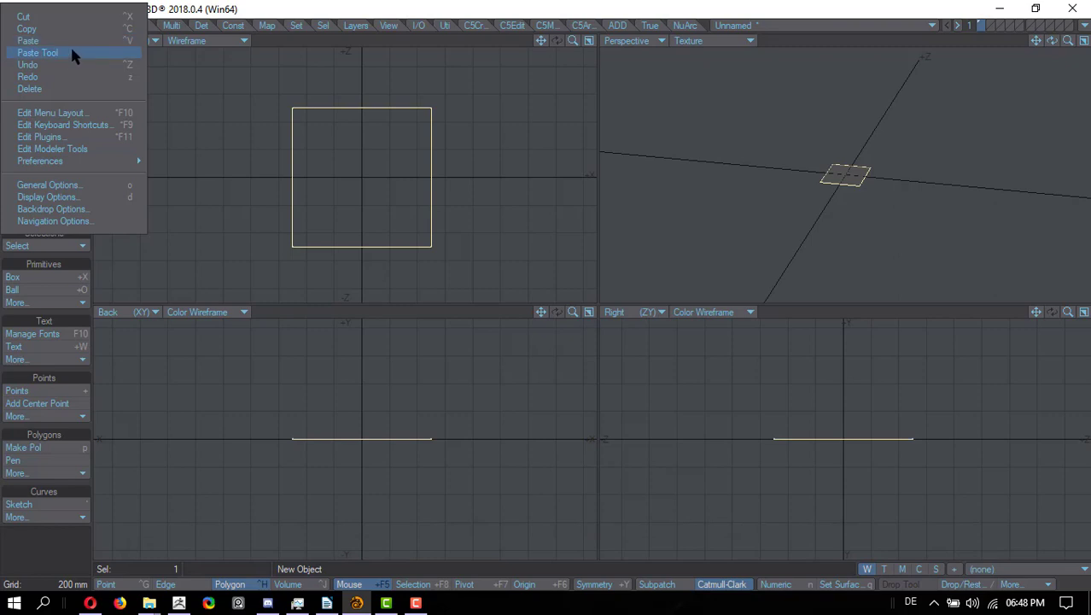
pyautogui.click(70, 53)
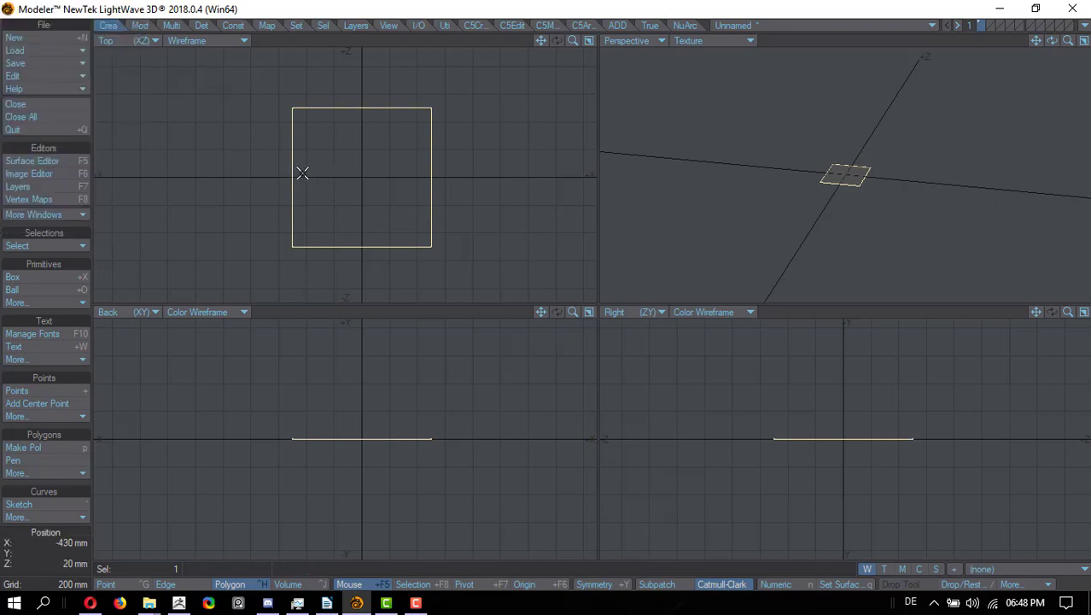
pyautogui.click(47, 77)
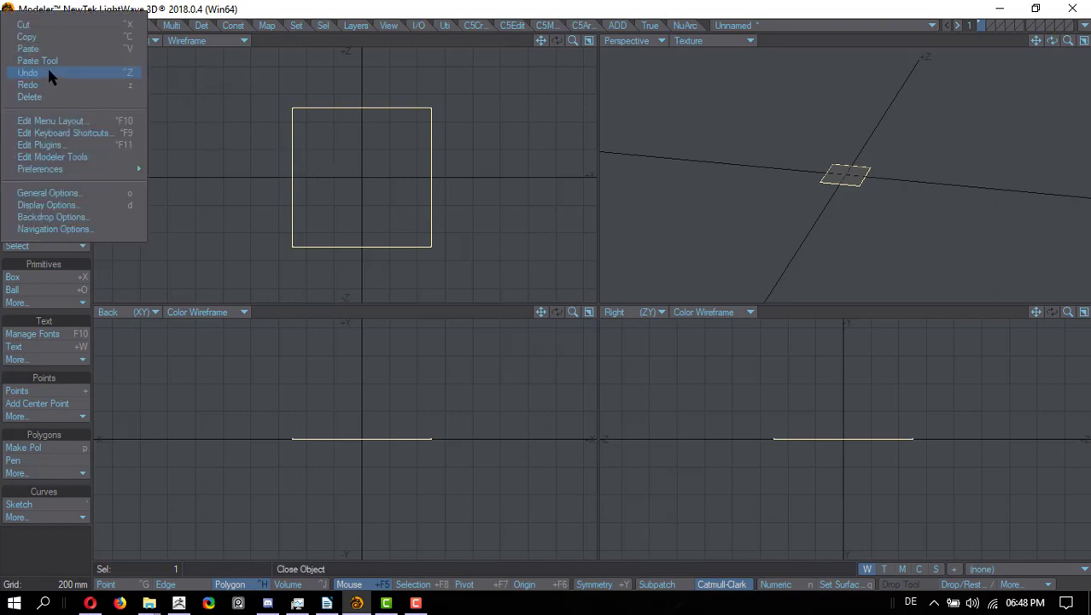
pyautogui.click(52, 56)
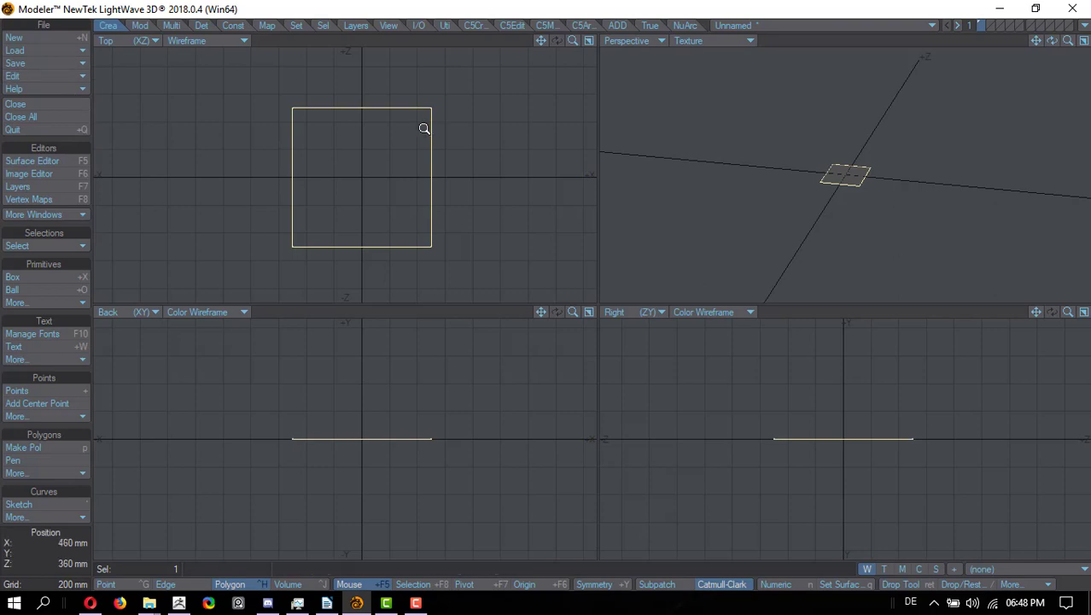
pyautogui.scroll(-1, 409, 132)
pyautogui.keyDown('alt'); pyautogui.moveTo(397, 134); pyautogui.dragTo(332, 183); pyautogui.keyUp('alt')
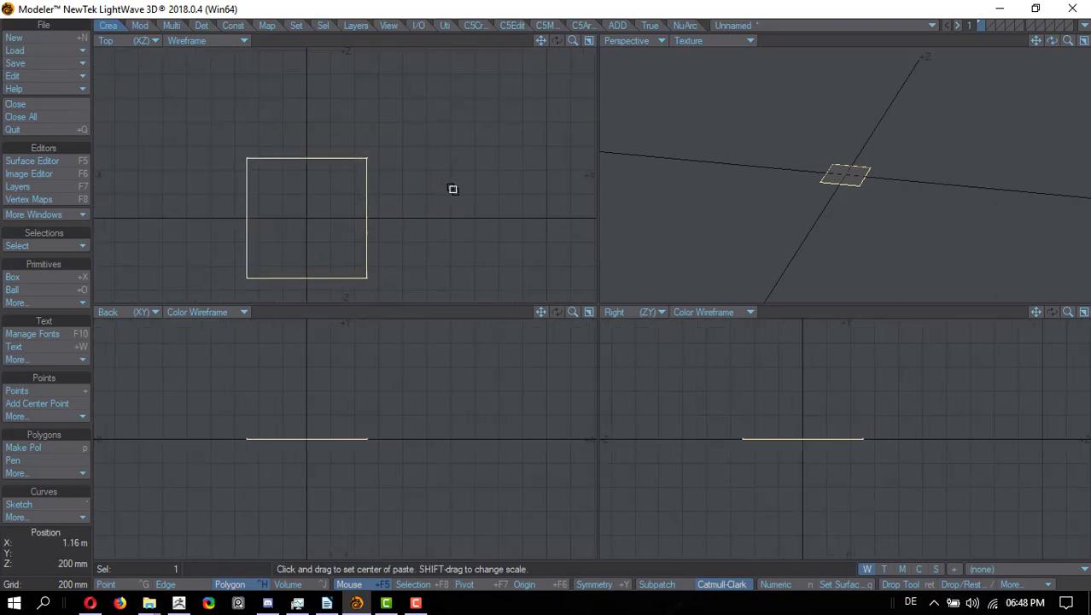
pyautogui.moveTo(452, 189); pyautogui.dragTo(444, 200)
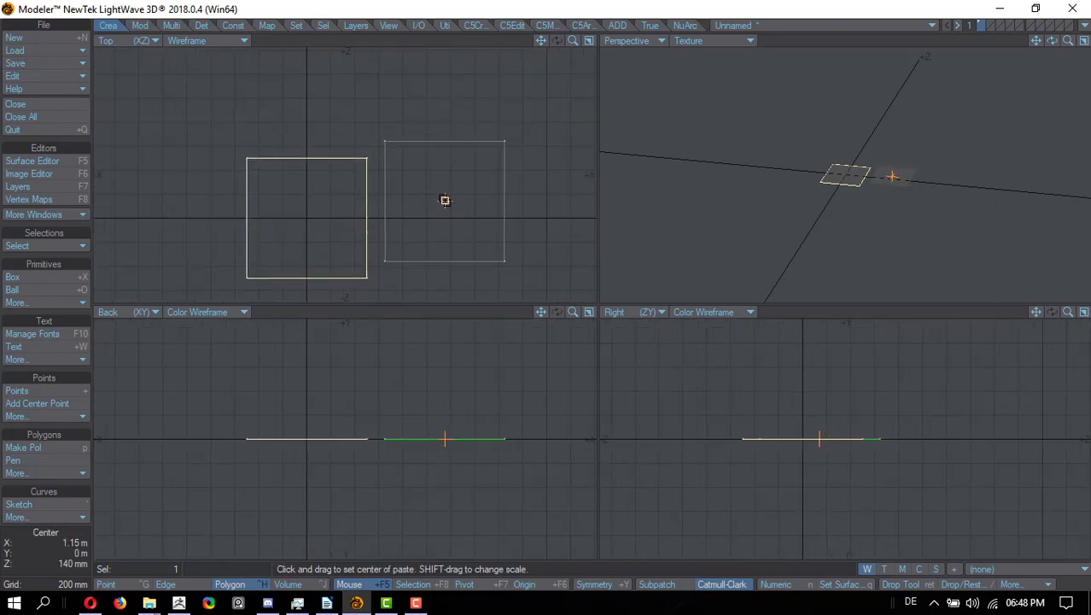
# Place two more copies on the negative X side of the original, the last centred at about X -1.2 m, Z -680 mm
pyautogui.press('n')
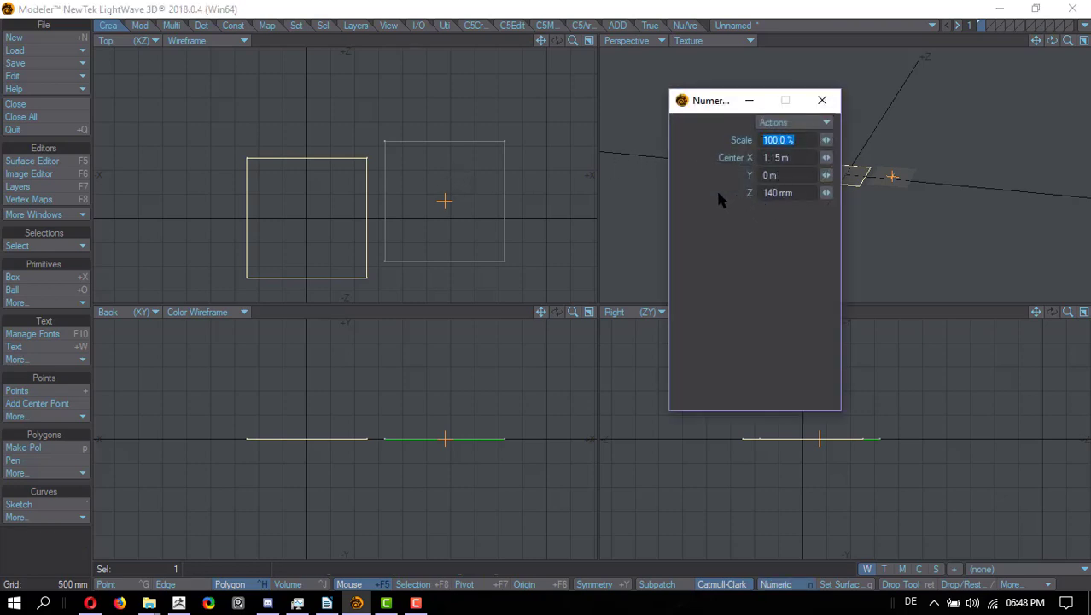
pyautogui.click(508, 111)
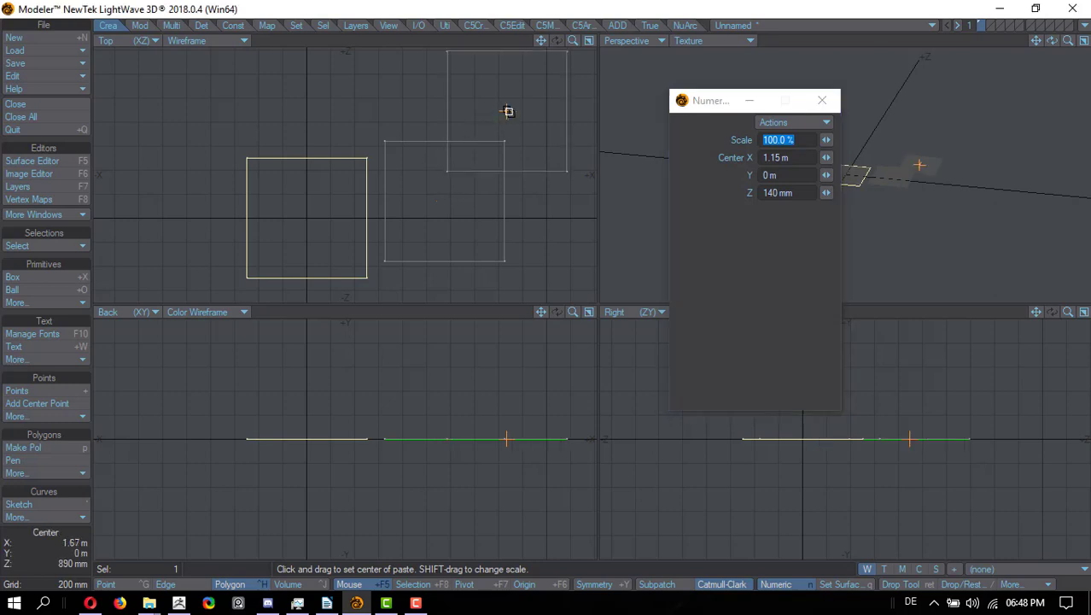
pyautogui.moveTo(489, 103); pyautogui.dragTo(210, 147)
pyautogui.scroll(-2, 173, 136)
pyautogui.moveTo(198, 255); pyautogui.dragTo(223, 238)
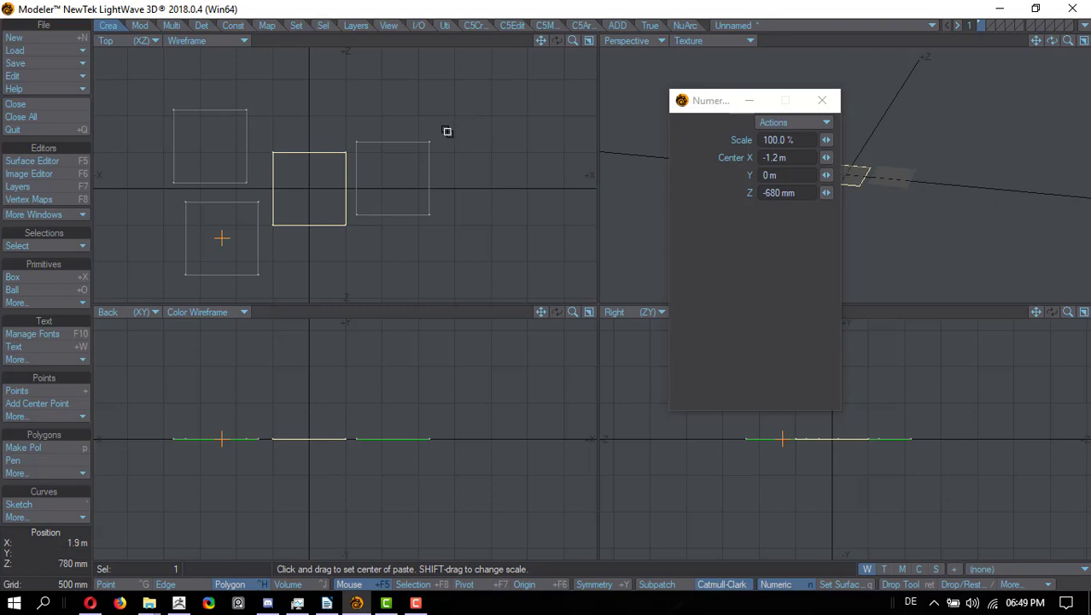
pyautogui.press('space')
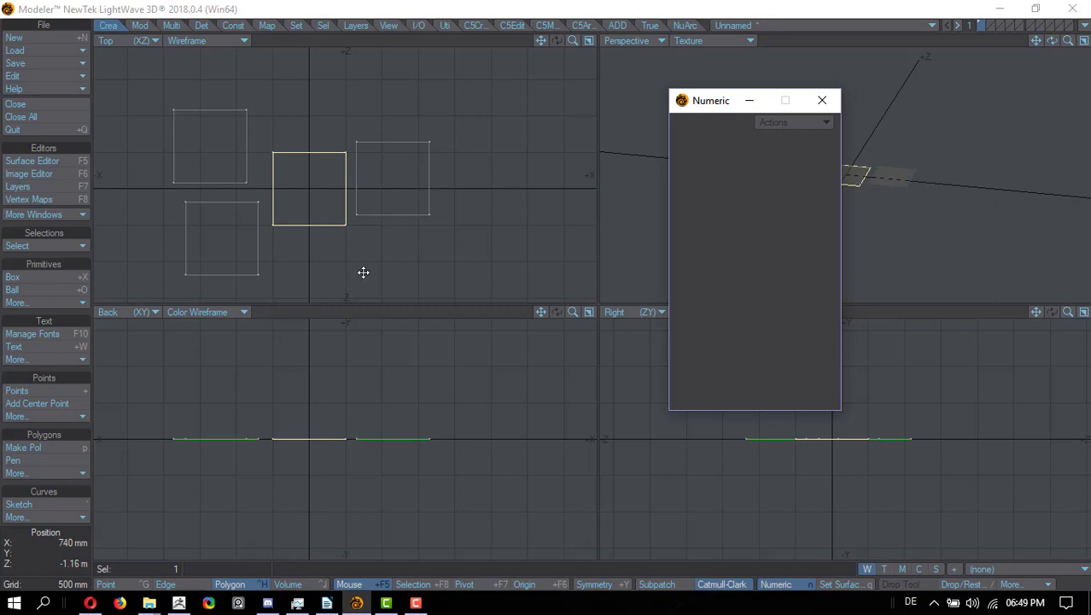
# Nudge the selected square in small increments along Z and X, ending slightly toward +Z from its starting position
pyautogui.press('Up')
pyautogui.press('Up')
pyautogui.press('Up')
pyautogui.press('Up')
pyautogui.press('Up')
pyautogui.press('Up')
pyautogui.press('Up')
pyautogui.press('Up')
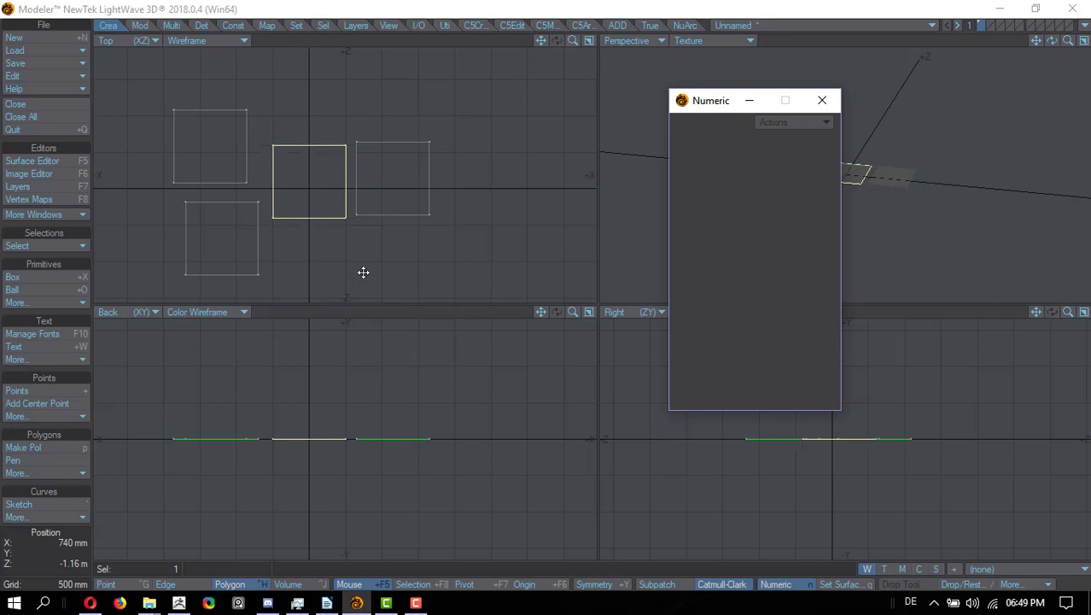
pyautogui.press('Down')
pyautogui.press('Down')
pyautogui.press('Down')
pyautogui.press('Down')
pyautogui.press('Down')
pyautogui.press('Down')
pyautogui.press('Down')
pyautogui.press('Down')
pyautogui.press('Down')
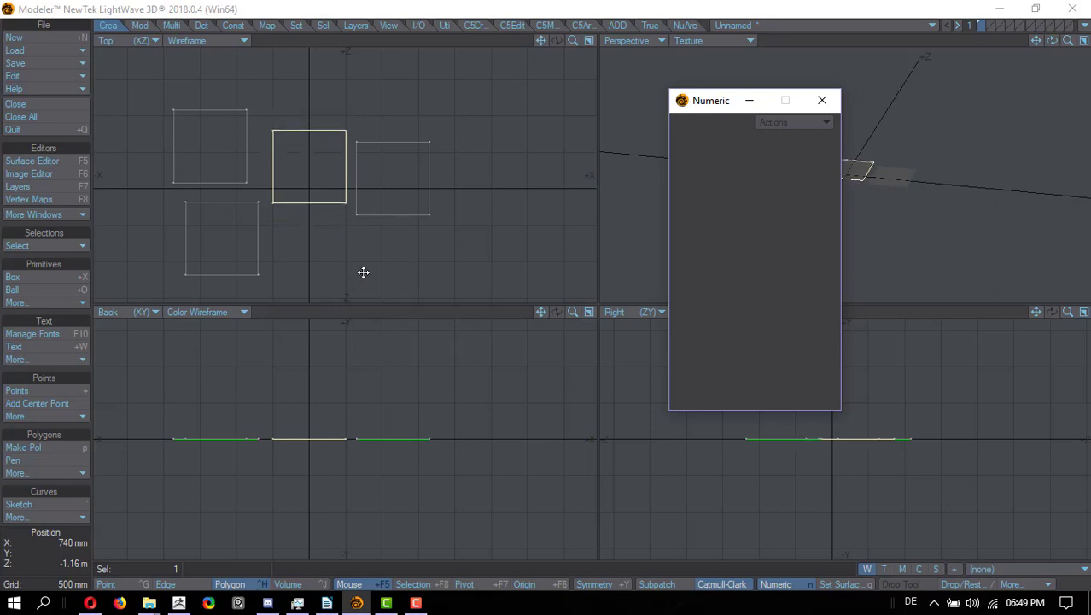
pyautogui.press('Up')
pyautogui.press('Up')
pyautogui.press('Up')
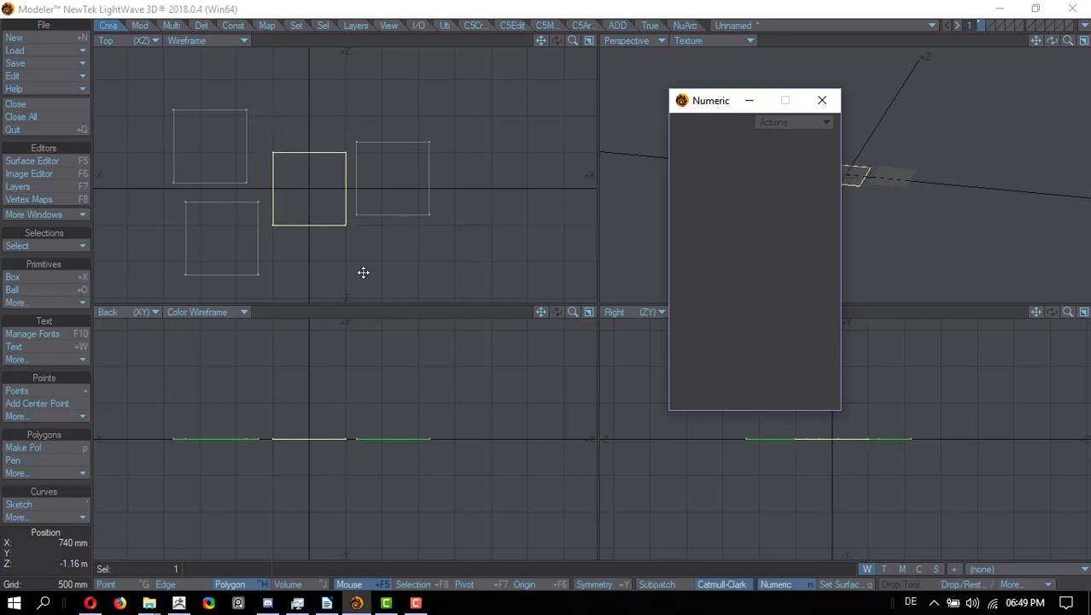
pyautogui.press('Left')
pyautogui.press('Left')
pyautogui.press('Left')
pyautogui.press('Down')
pyautogui.press('Down')
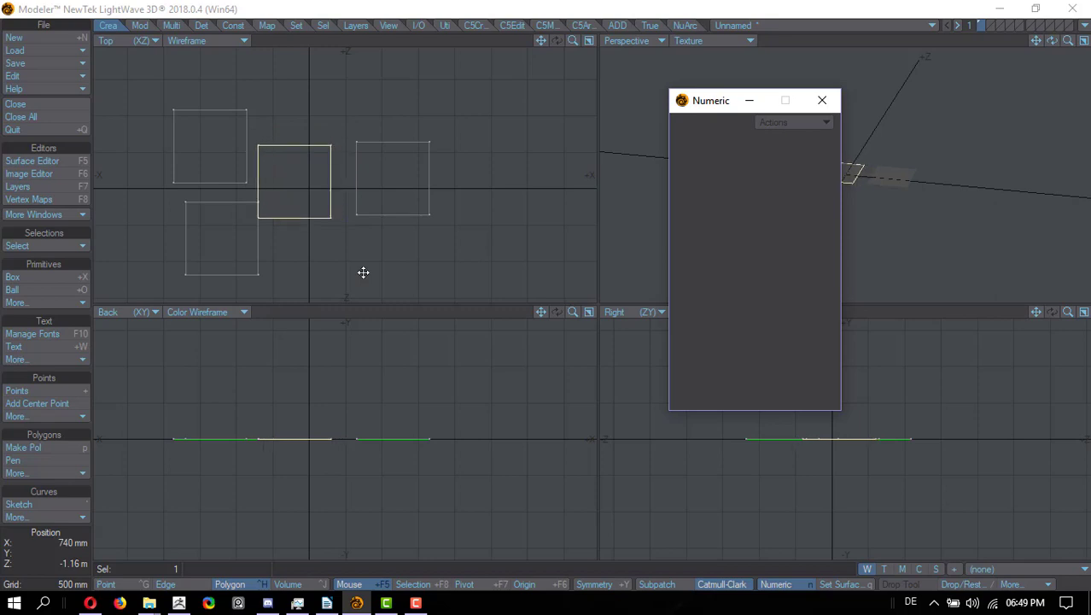
pyautogui.press('Up')
pyautogui.press('Up')
pyautogui.press('Up')
pyautogui.press('Up')
pyautogui.press('Left')
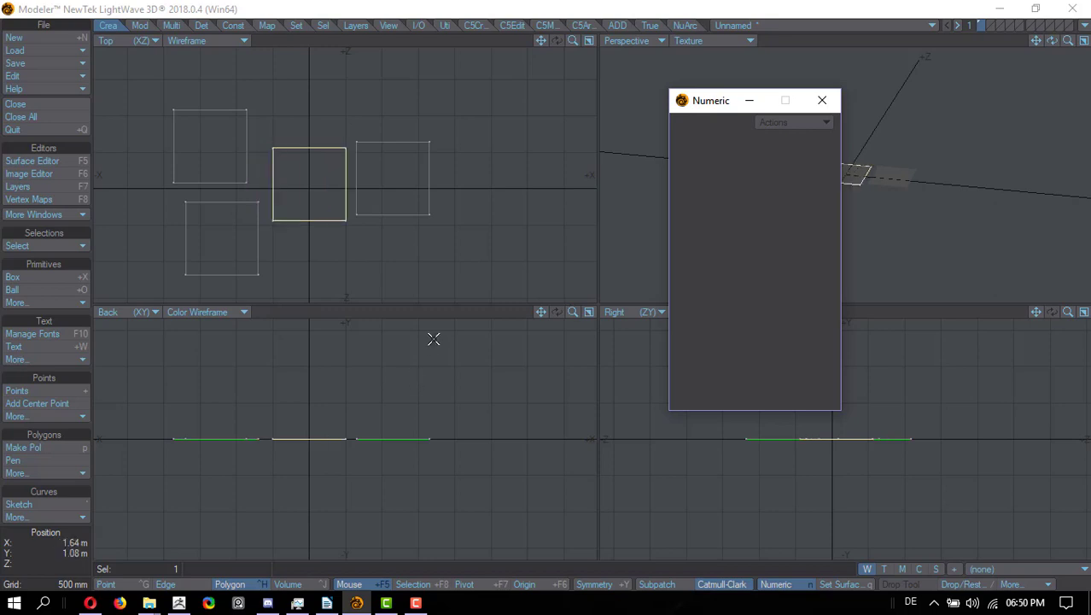
# Deselect the polygon, select the middle square's +Z edge in Edge mode and try to copy it
pyautogui.click(322, 158)
pyautogui.click(335, 143)
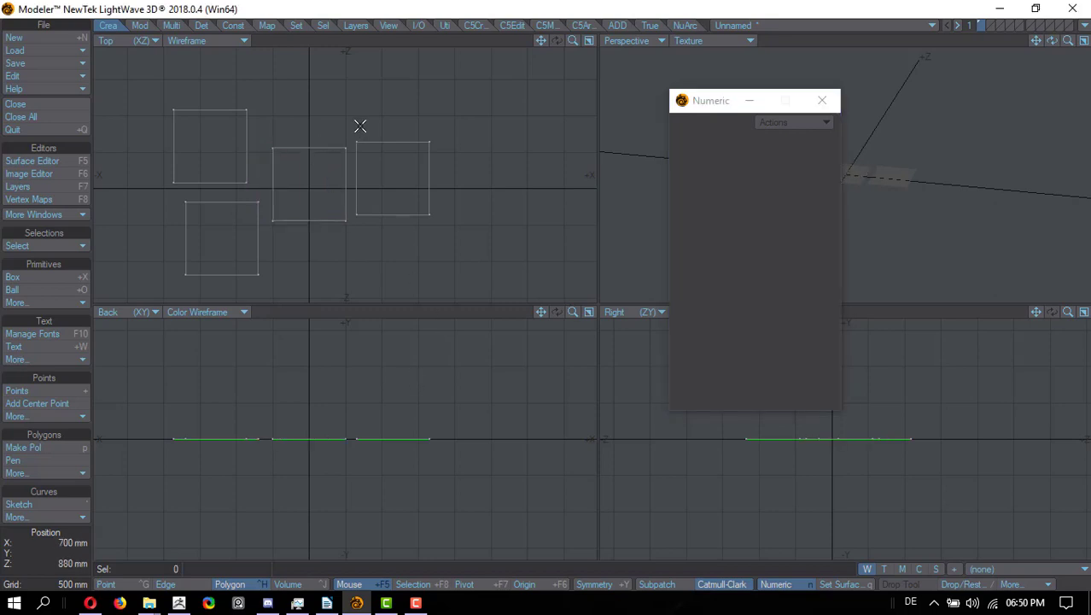
pyautogui.scroll(3, 353, 137)
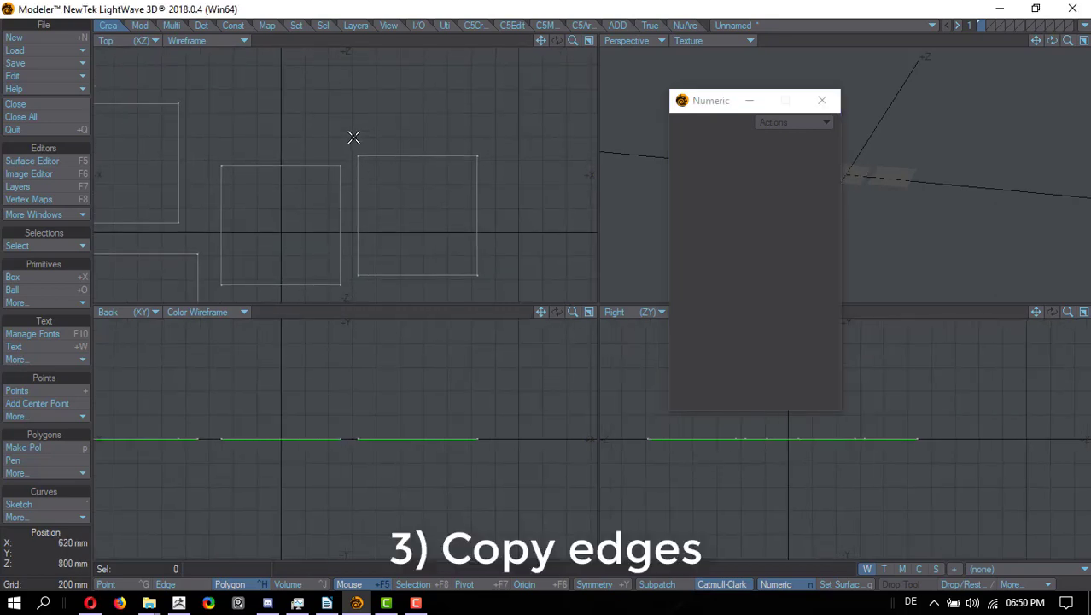
pyautogui.hotkey('ctrl', 'g')
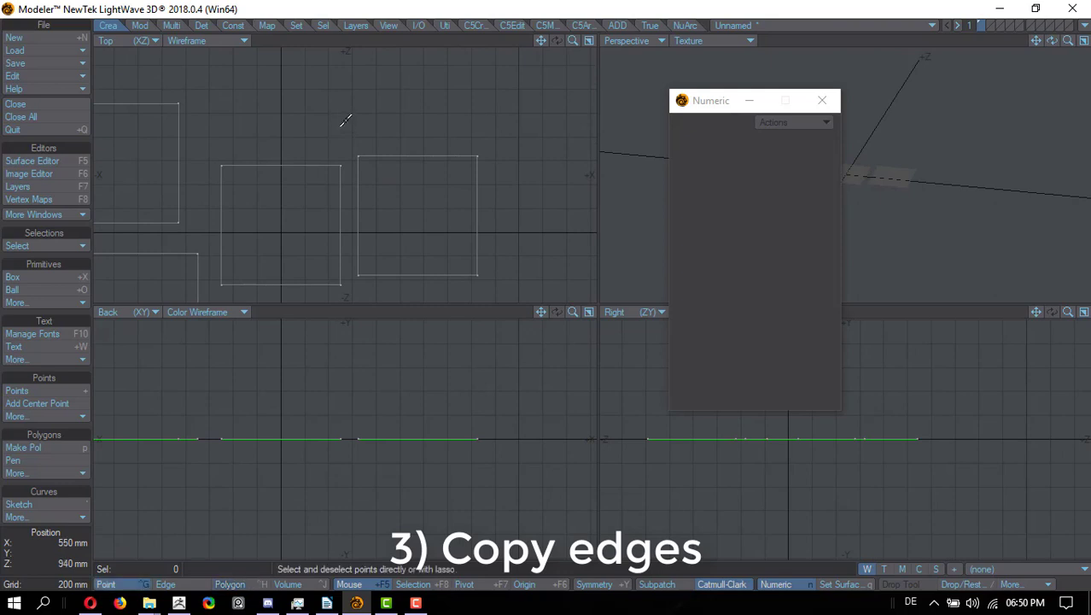
pyautogui.hotkey('ctrl', 'h')
pyautogui.click(299, 169)
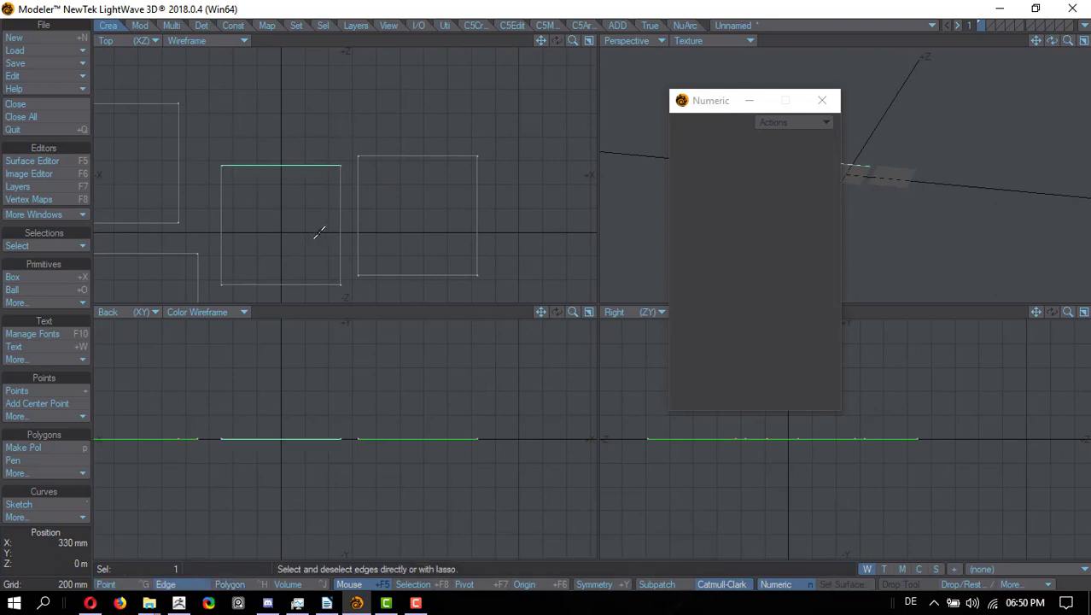
pyautogui.press('c')
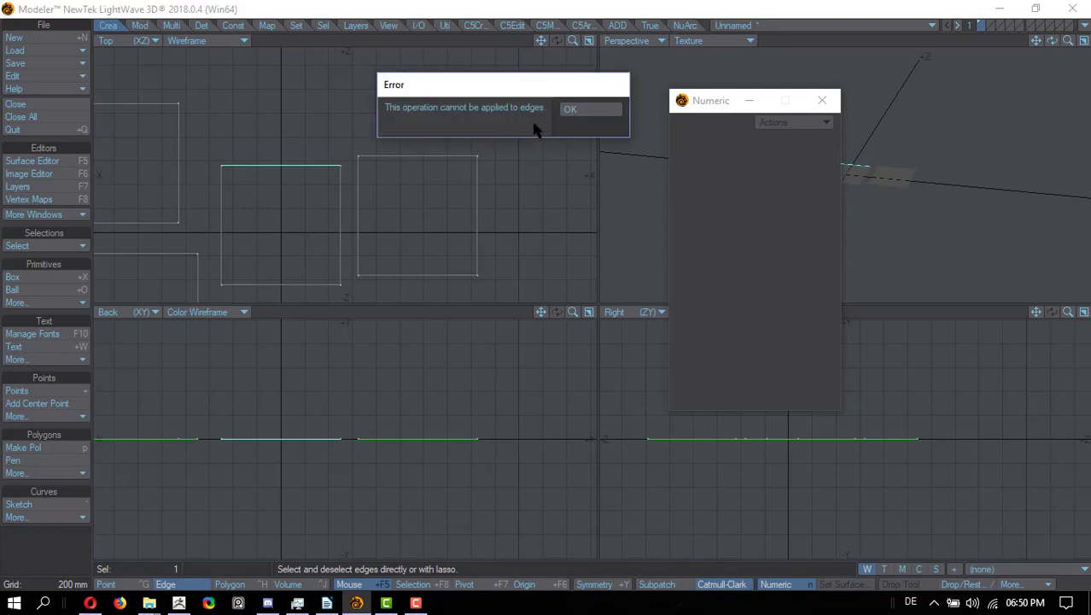
pyautogui.click(580, 109)
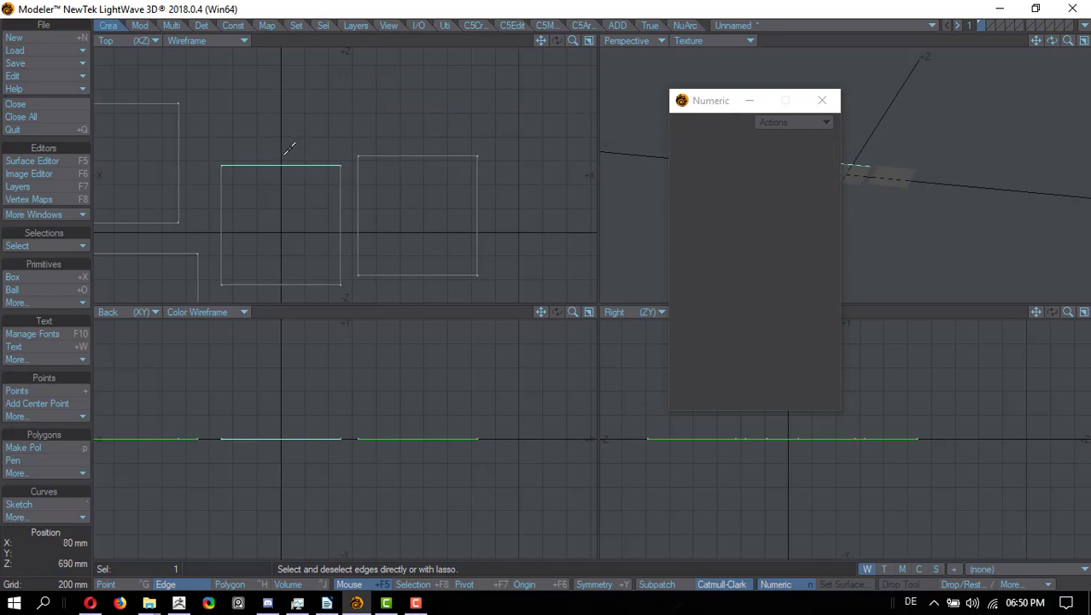
pyautogui.press('e')
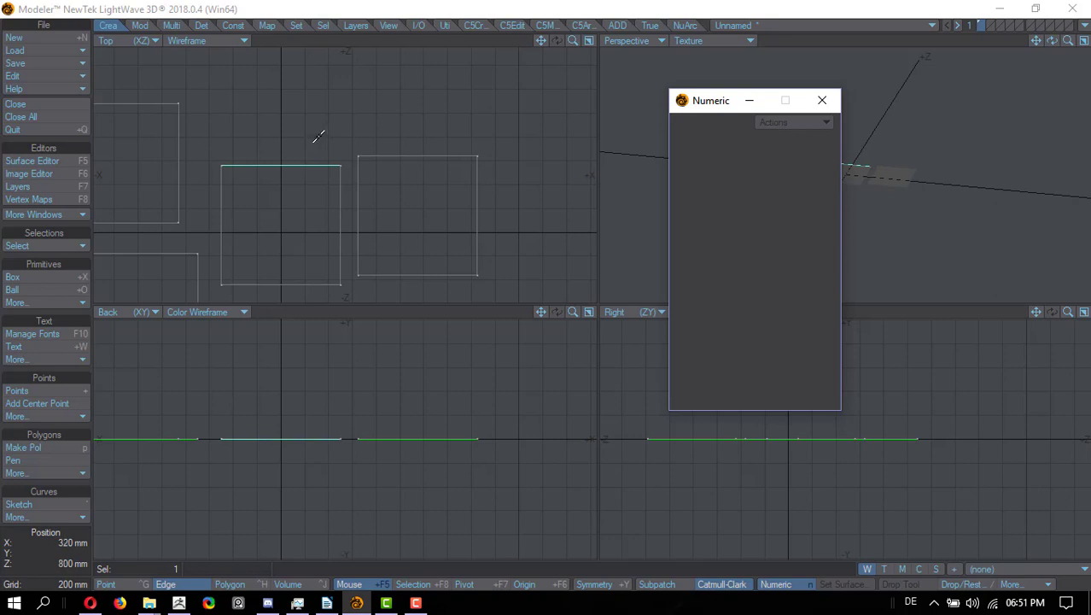
# Reassign the Ctrl-C keyboard shortcut from Copy to the EdgePack command CopyEdges
pyautogui.click(57, 76)
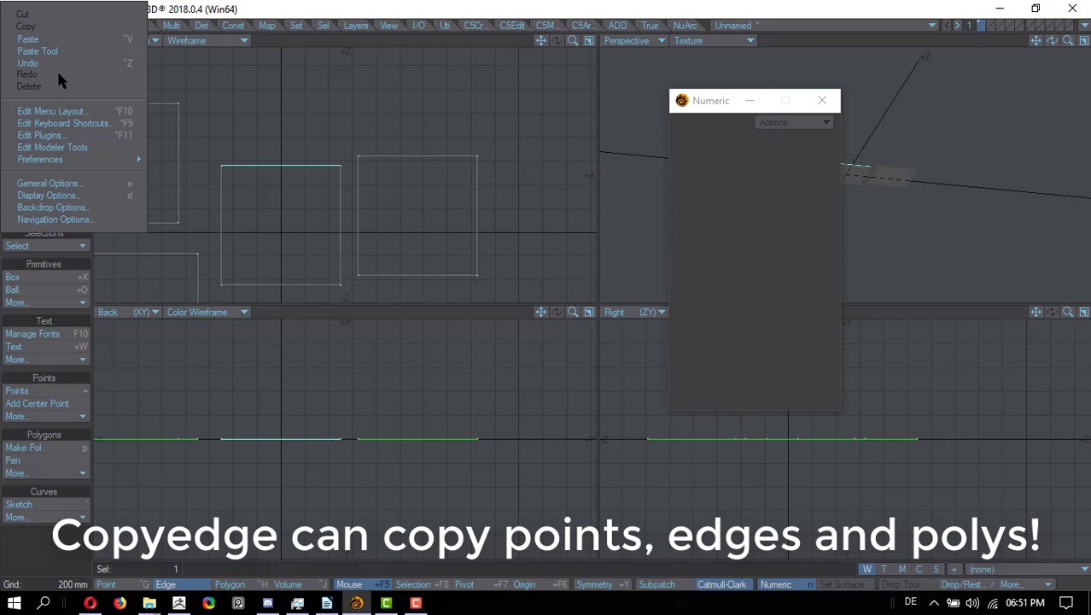
pyautogui.click(77, 124)
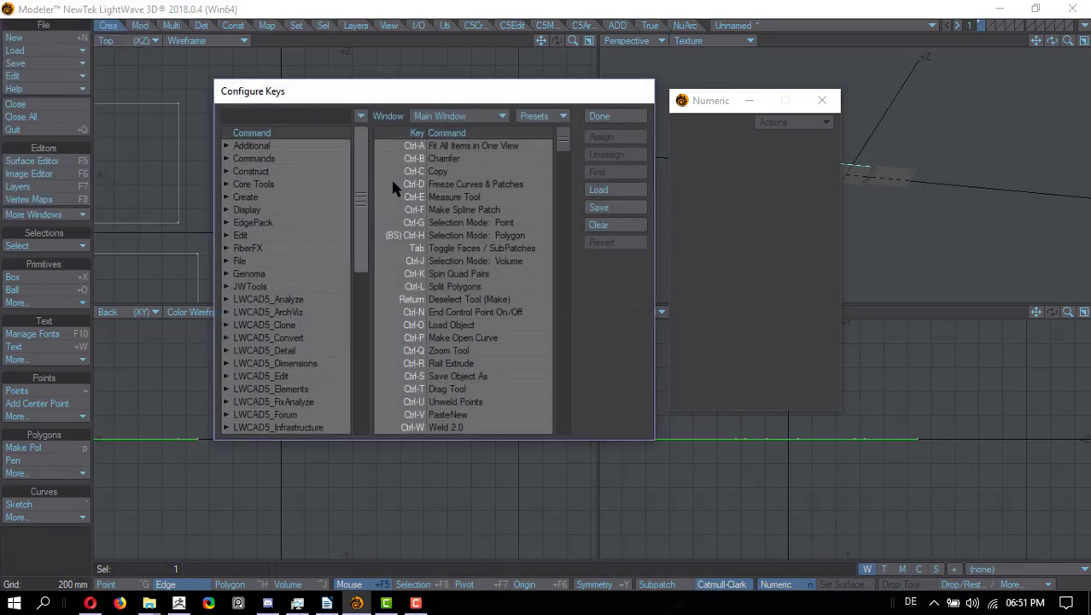
pyautogui.click(448, 173)
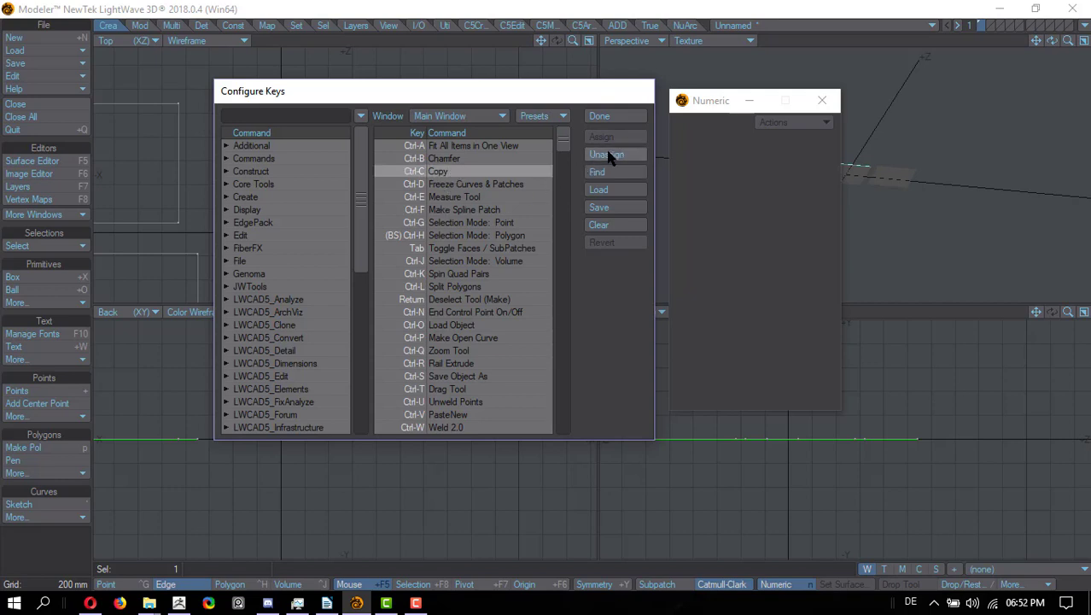
pyautogui.click(608, 156)
pyautogui.click(284, 114)
pyautogui.write('copy')
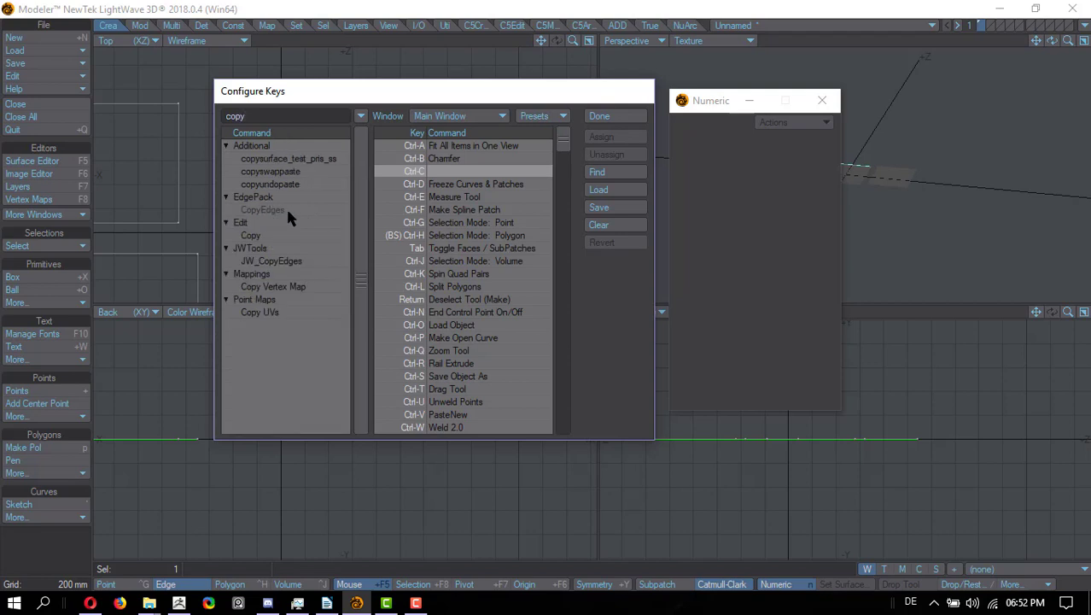
pyautogui.click(262, 209)
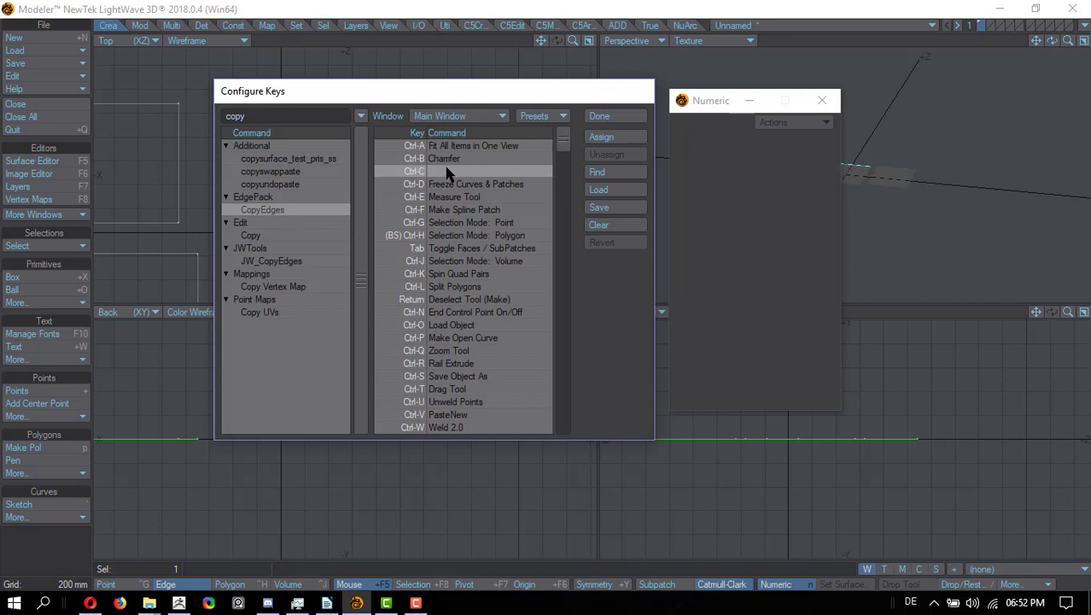
pyautogui.click(610, 139)
pyautogui.click(600, 115)
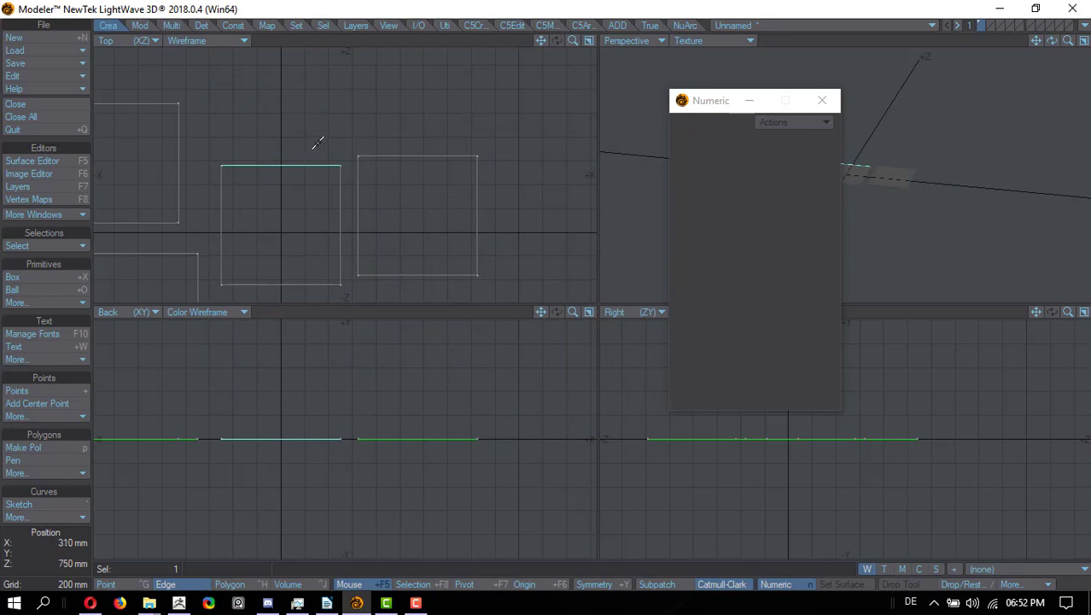
# Copy the selected edge, paste it into the empty second layer and return to the first layer
pyautogui.click(991, 26)
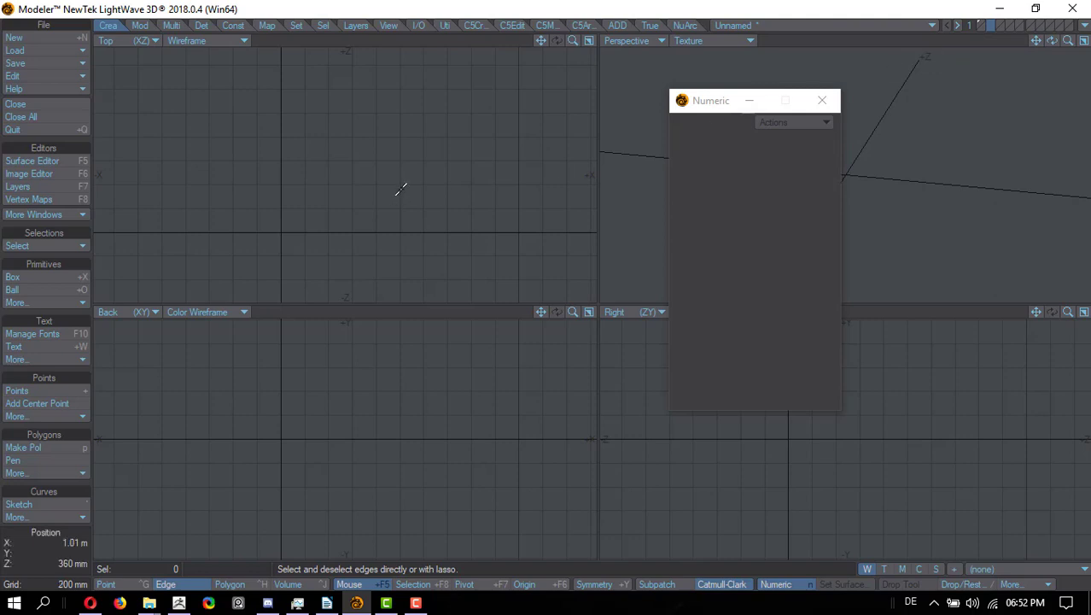
pyautogui.press('v')
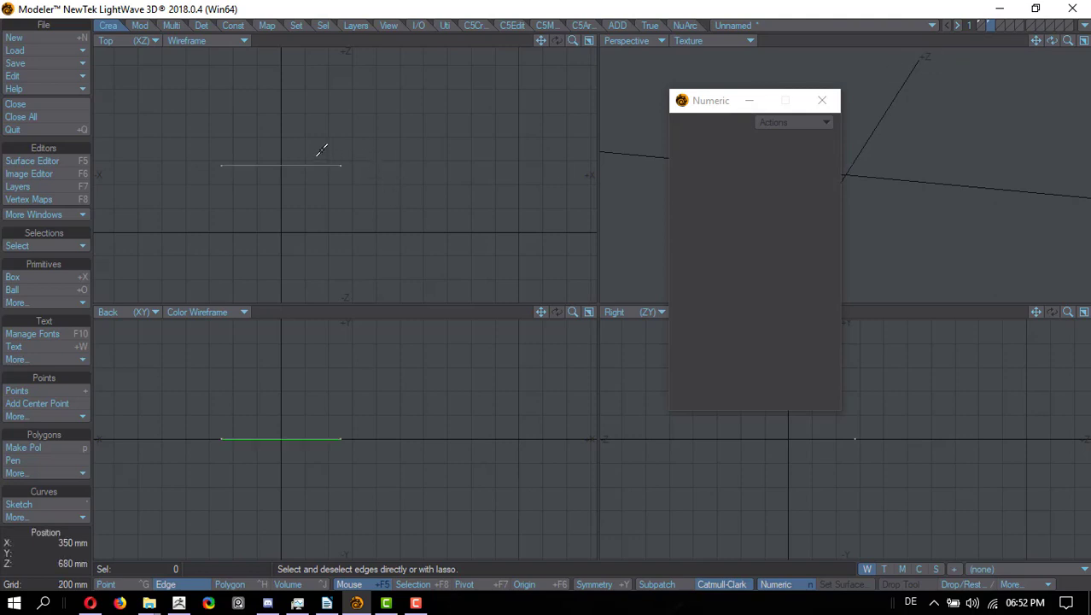
pyautogui.moveTo(321, 147); pyautogui.dragTo(313, 195)
pyautogui.moveTo(329, 148); pyautogui.dragTo(336, 196)
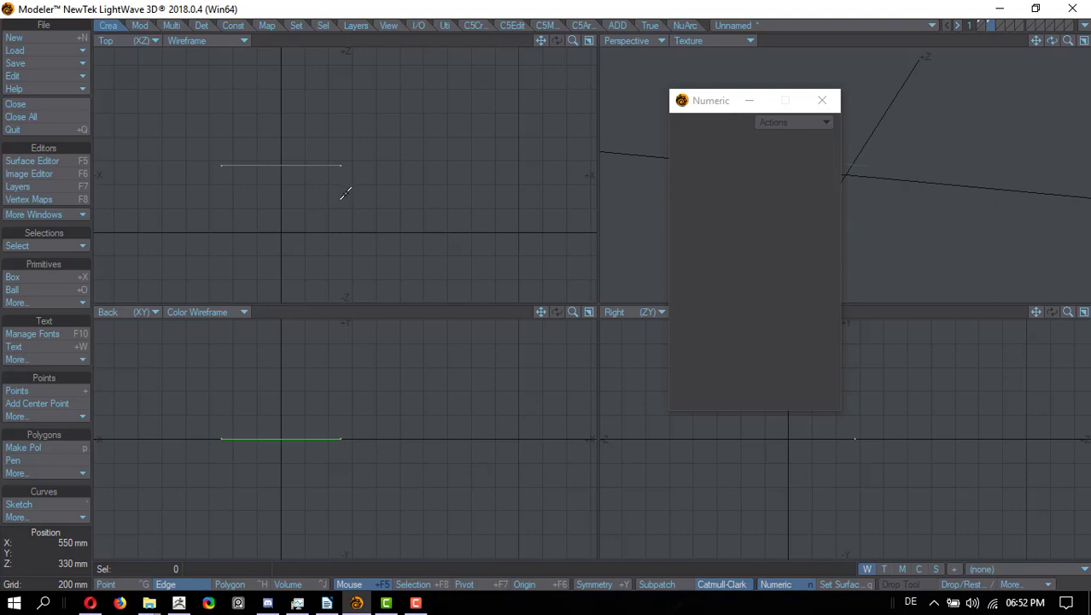
pyautogui.click(981, 23)
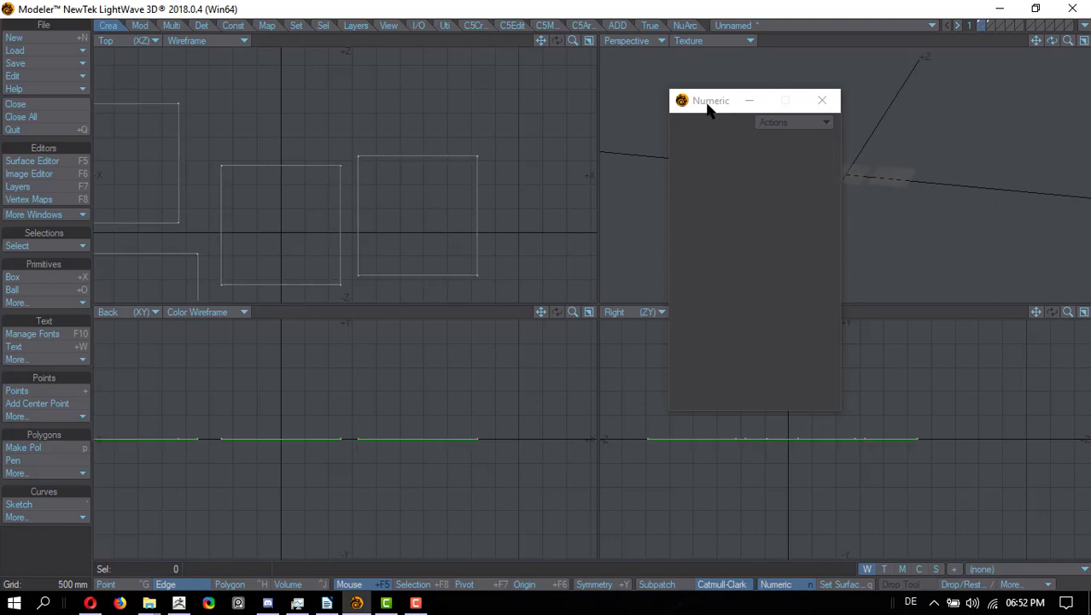
# Select the middle square in Polygon mode and Stretch it freehand into a smaller rectangle, longer along X than along Z
pyautogui.hotkey('ctrl', 'h')
pyautogui.click(318, 175)
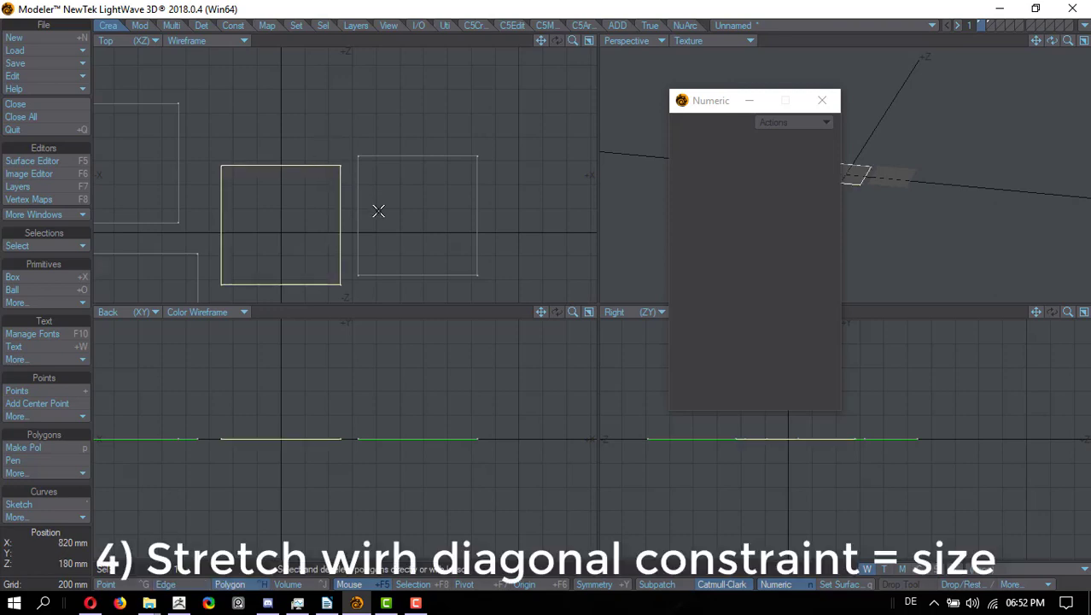
pyautogui.scroll(-3, 367, 211)
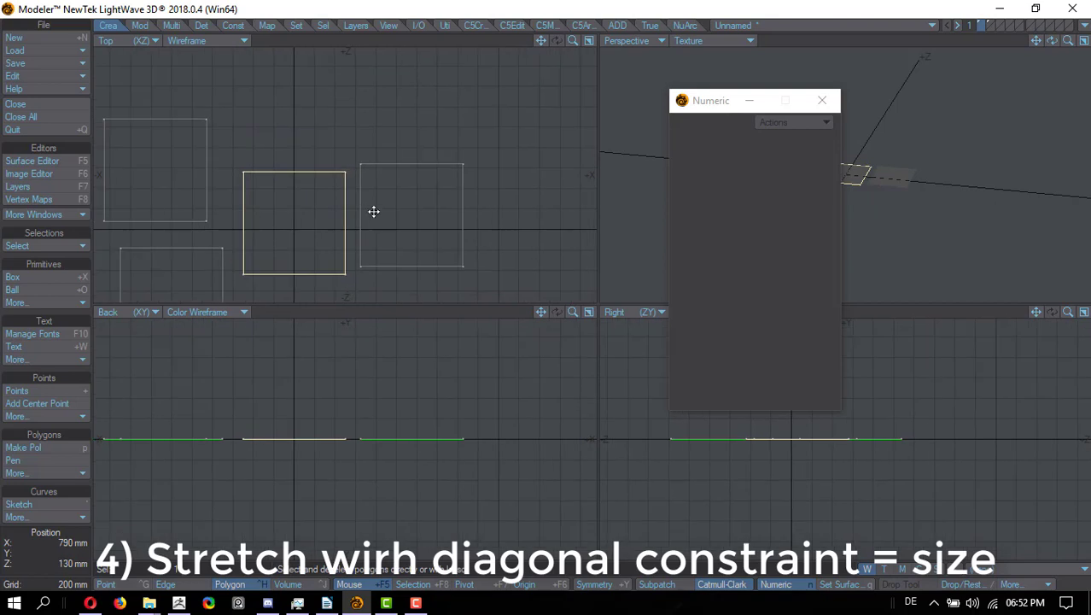
pyautogui.press('h')
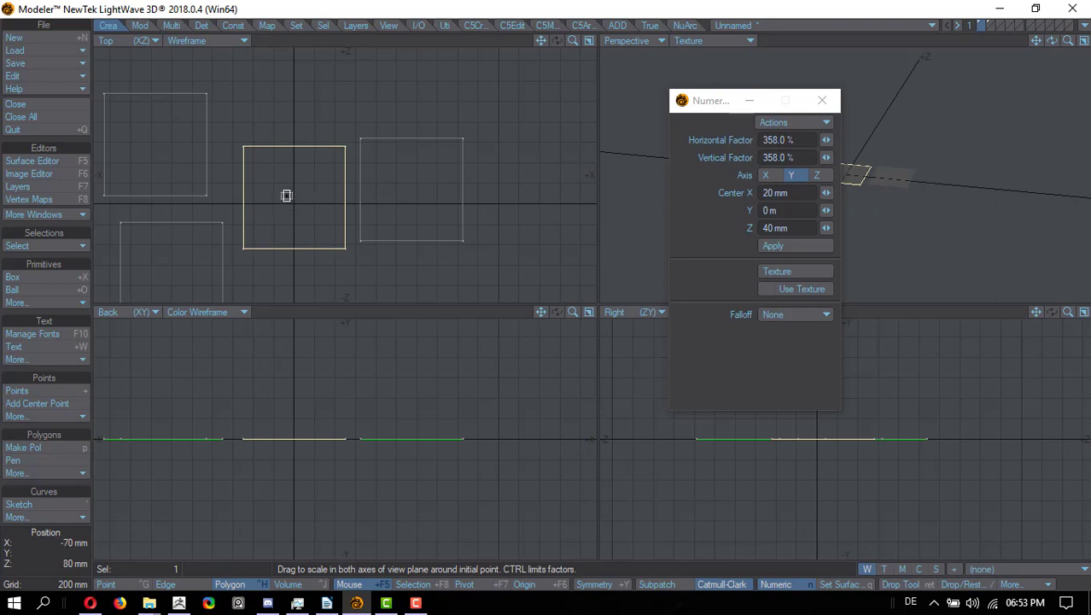
pyautogui.moveTo(286, 195); pyautogui.dragTo(326, 171)
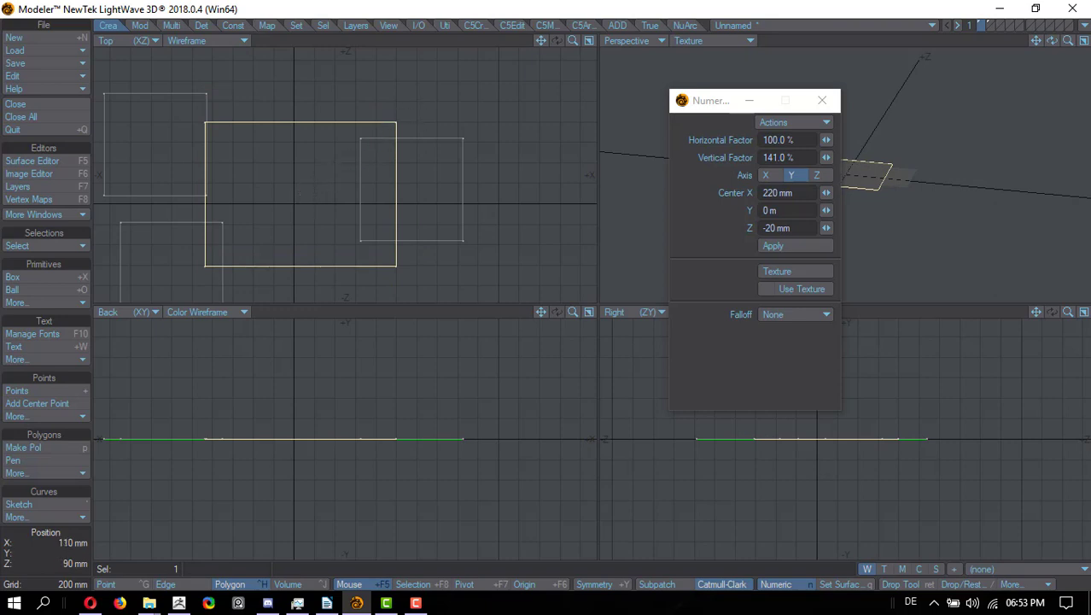
pyautogui.moveTo(305, 195); pyautogui.dragTo(265, 194)
# Deselect the rectangle, select the +X edge of the square beside it in Edge mode and try to split that edge
pyautogui.keyDown('alt'); pyautogui.moveTo(524, 189); pyautogui.dragTo(450, 198); pyautogui.keyUp('alt')
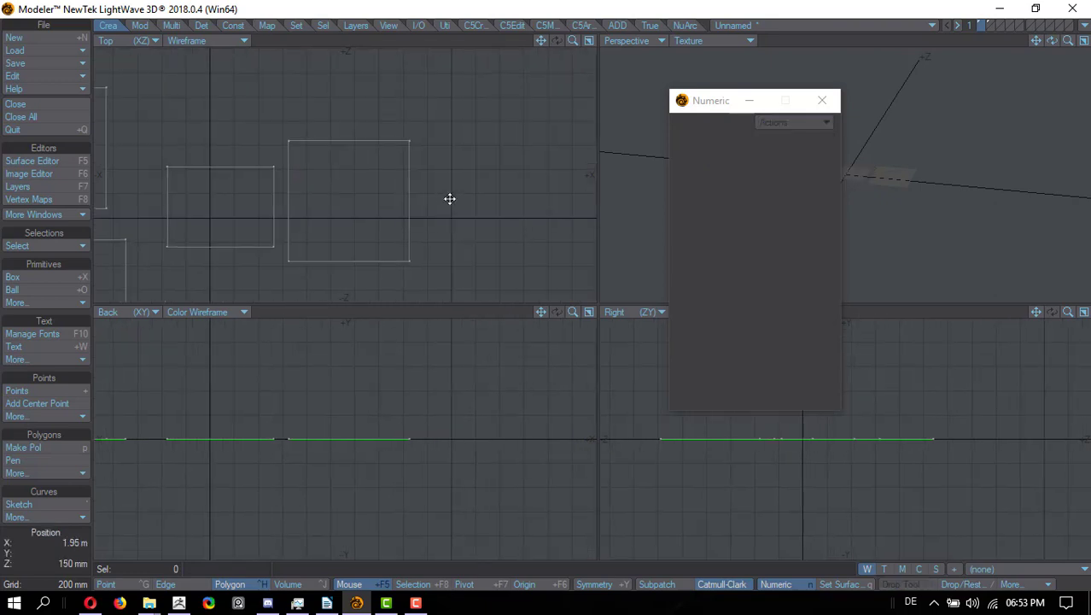
pyautogui.press('space')
pyautogui.press('space')
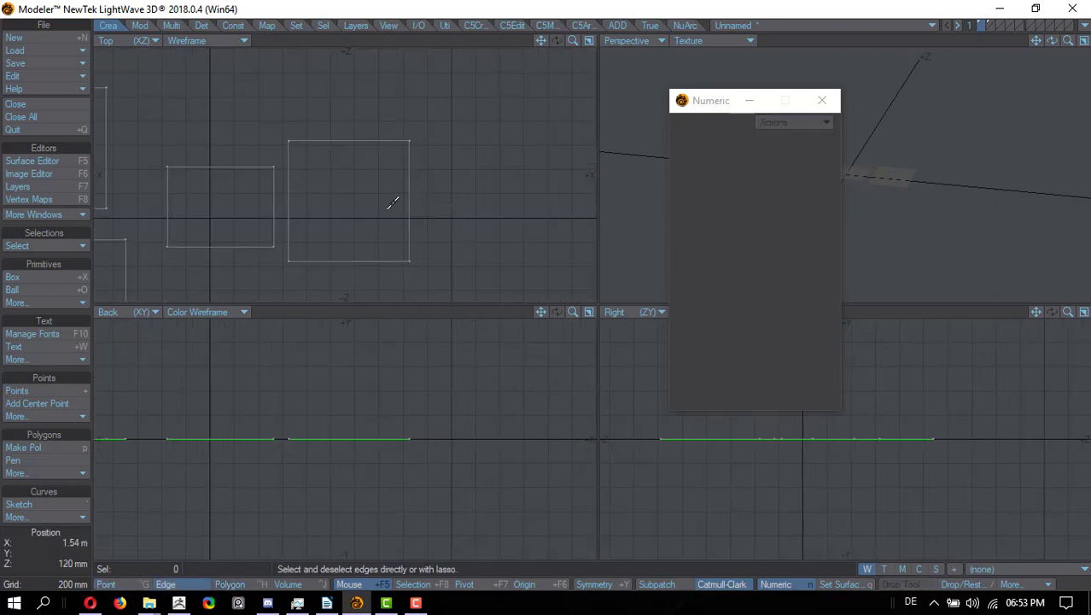
pyautogui.click(410, 198)
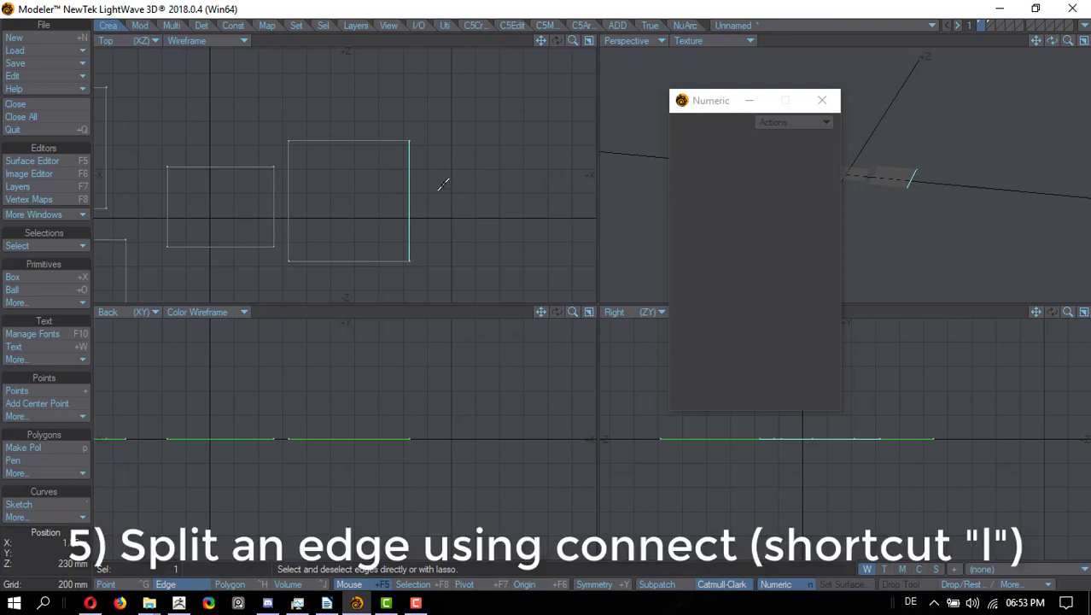
pyautogui.press('l')
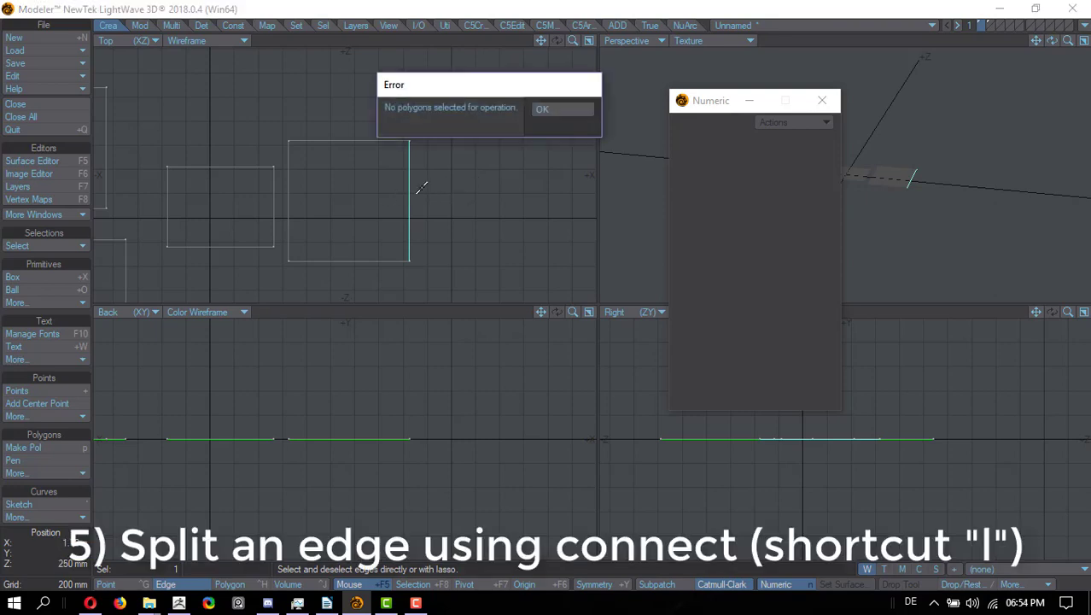
pyautogui.click(546, 109)
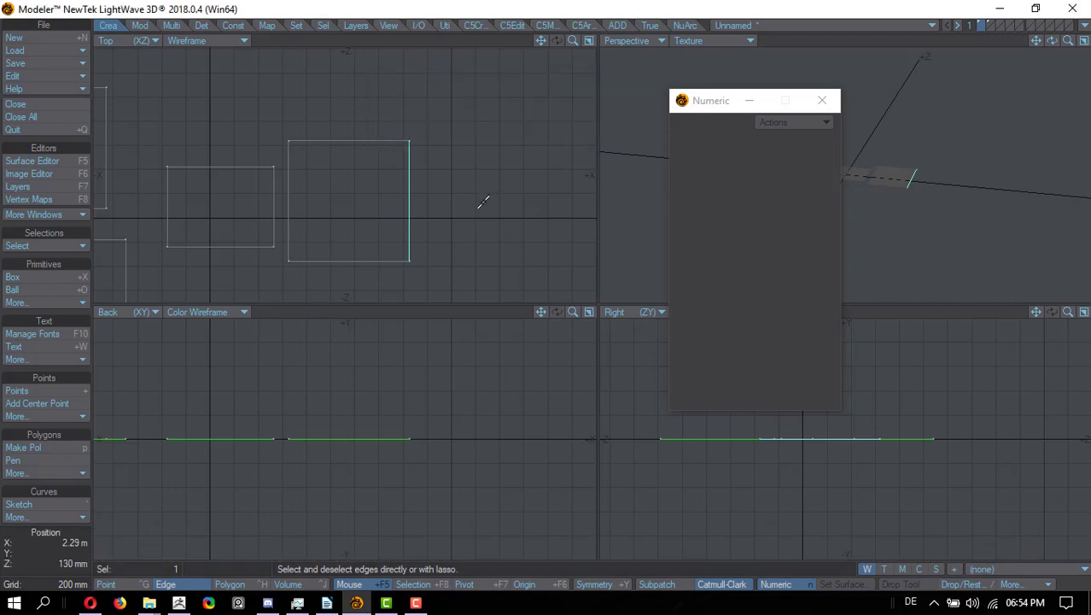
# Split the square's +X edge at its midpoint with Connect, and check the added point by selecting and deselecting it in Point mode
pyautogui.scroll(3, 404, 199)
pyautogui.hotkey('ctrl', 'g')
pyautogui.click(399, 206)
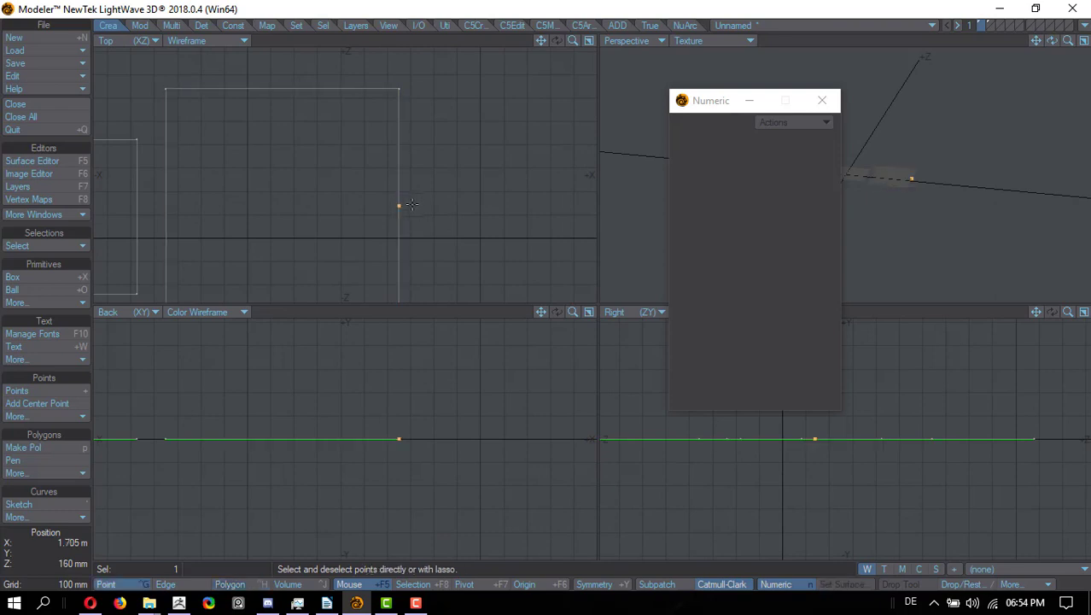
pyautogui.click(399, 206)
pyautogui.scroll(-2, 440, 186)
pyautogui.click(421, 195)
pyautogui.click(422, 195)
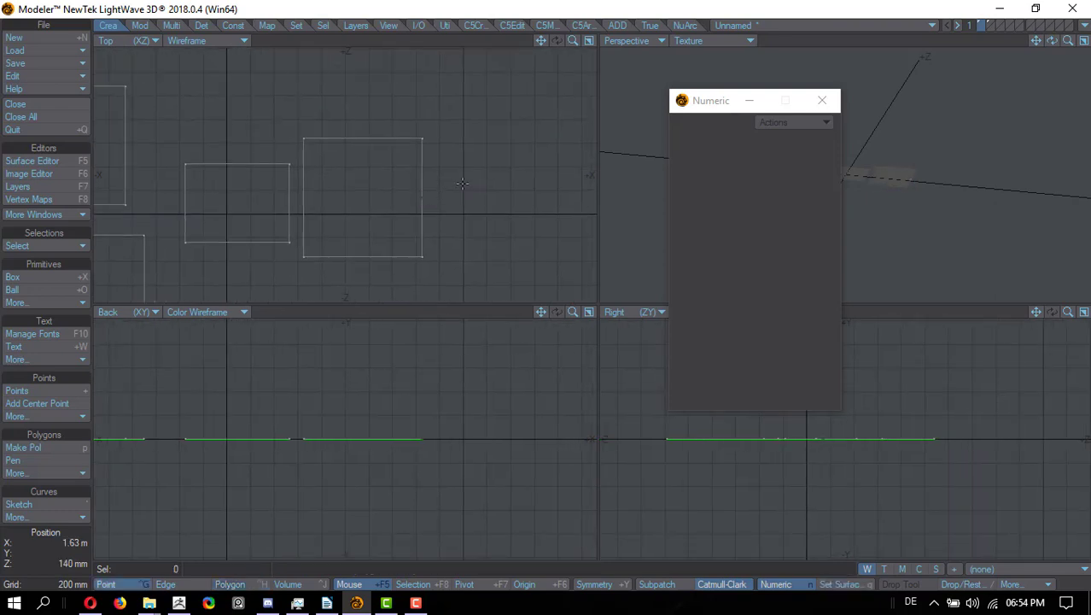
pyautogui.scroll(2, 427, 198)
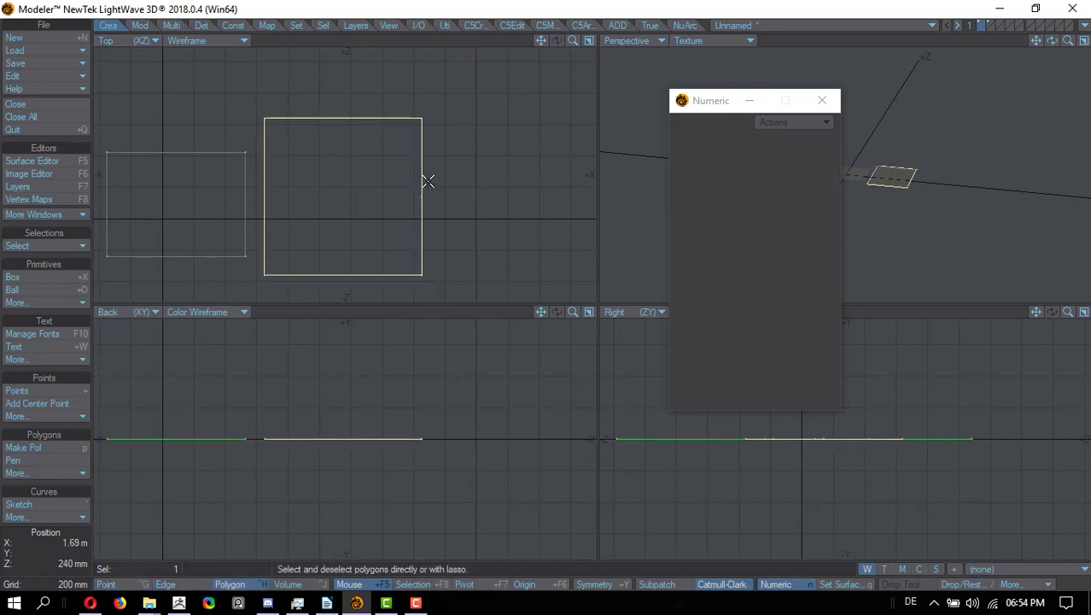
pyautogui.scroll(-2, 431, 184)
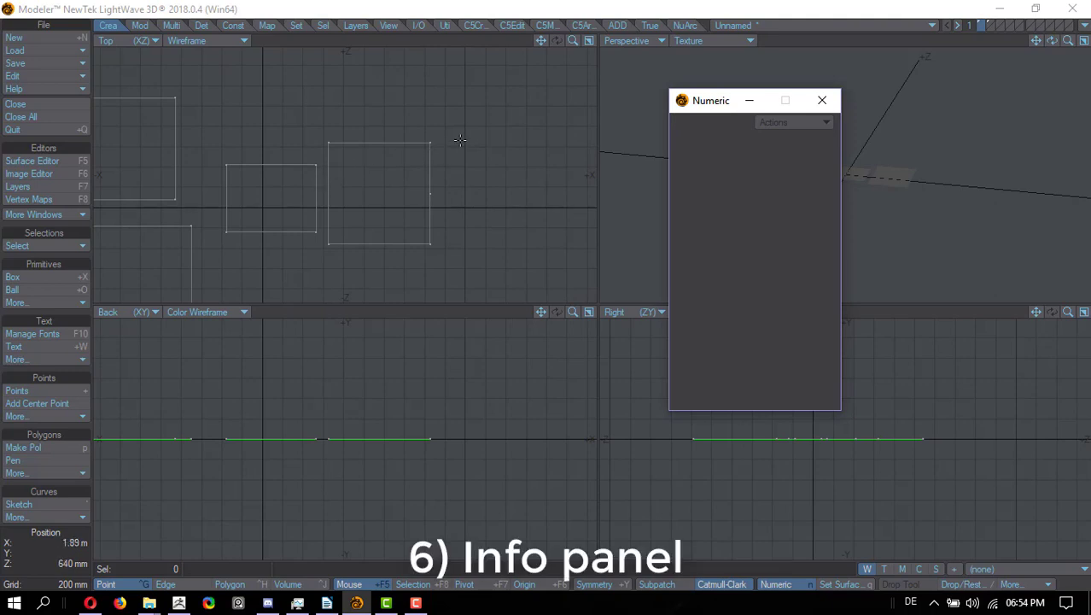
# Select the same square's +X +Z corner point and examine its X, Y and Z position in Point Info
pyautogui.click(431, 144)
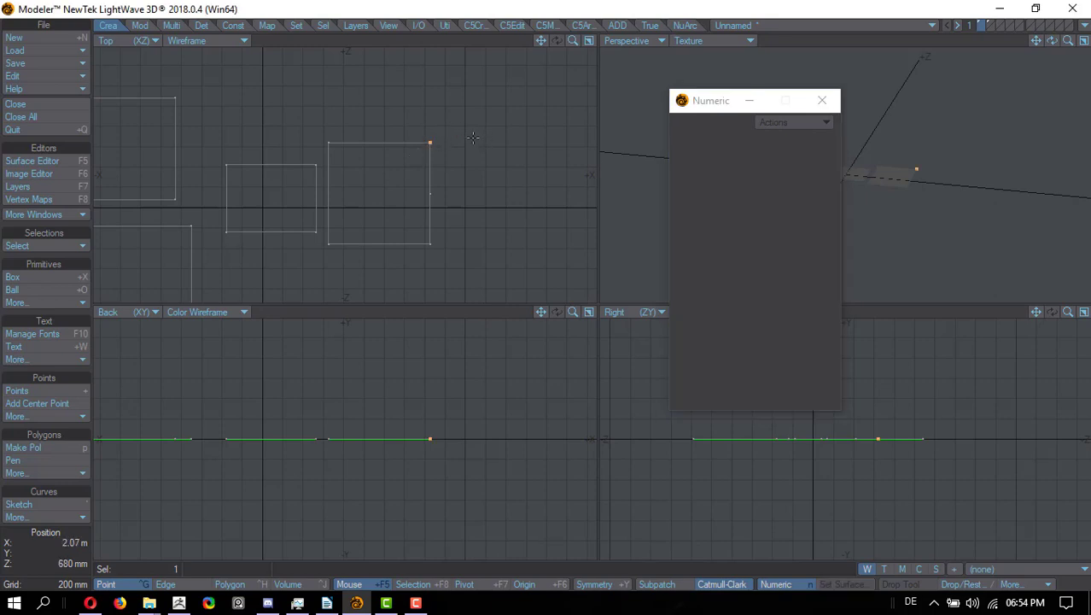
pyautogui.press('i')
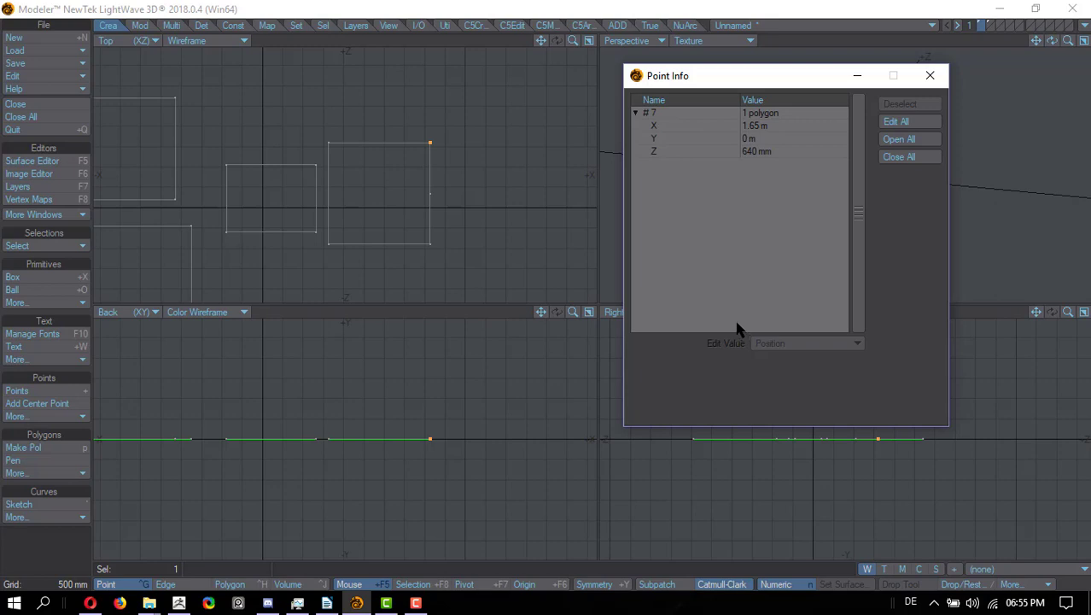
pyautogui.click(758, 127)
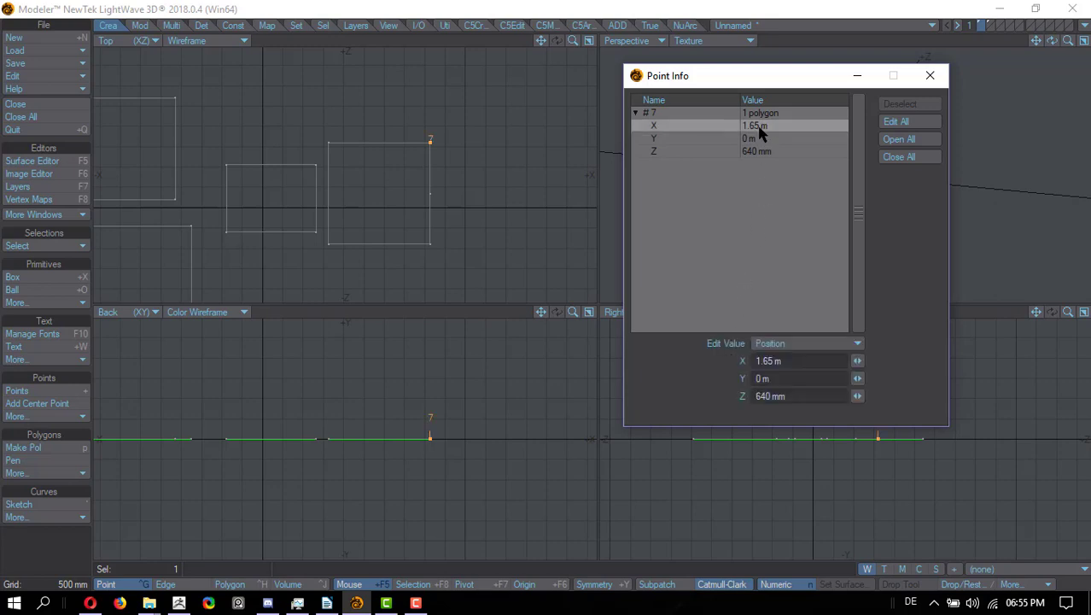
pyautogui.moveTo(795, 360); pyautogui.dragTo(723, 365)
pyautogui.click(930, 75)
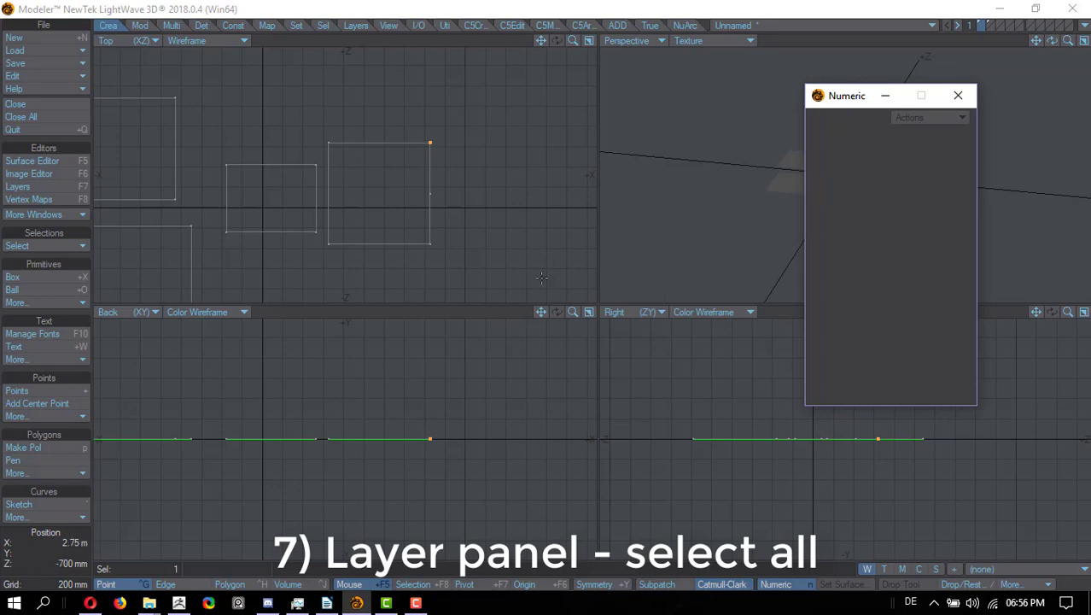
# Open and enlarge the Layers panel, then copy the square with the split edge and paste it into layers 3 and 4
pyautogui.press('F7')
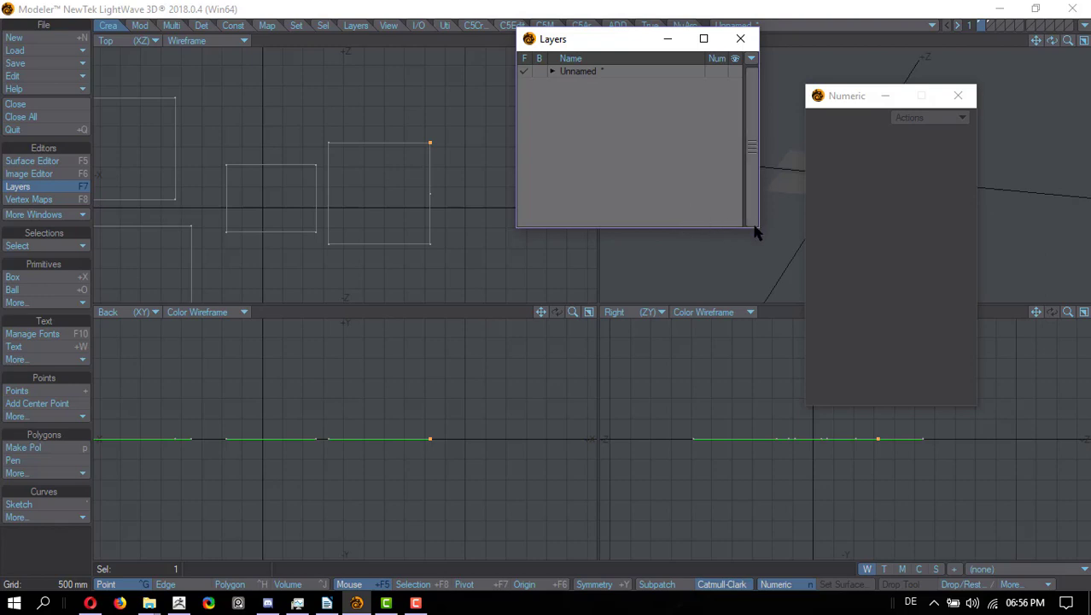
pyautogui.moveTo(757, 227); pyautogui.dragTo(746, 277)
pyautogui.hotkey('ctrl', 'h')
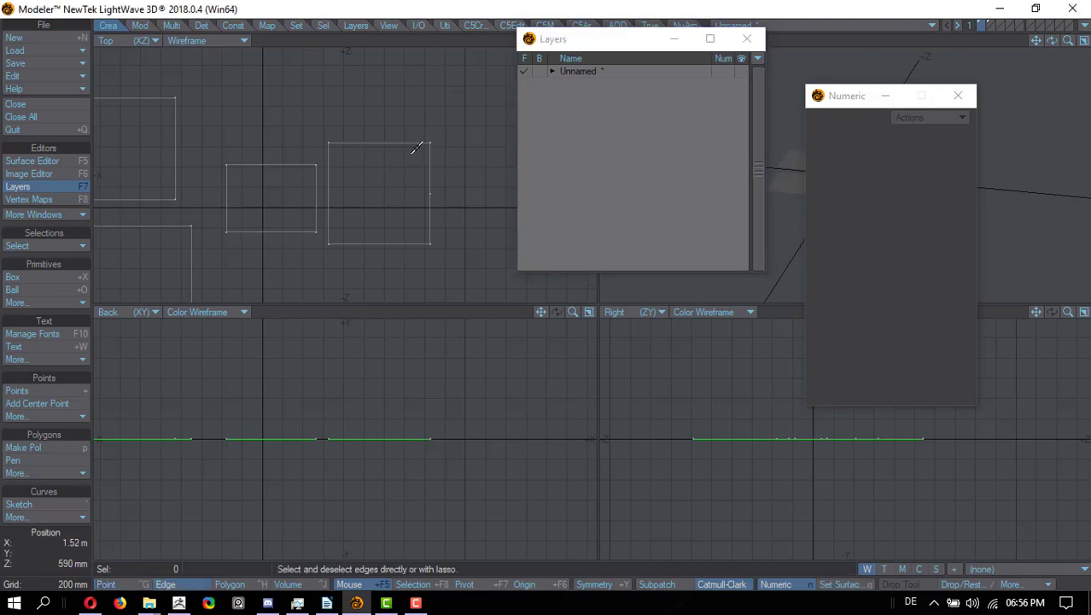
pyautogui.click(413, 149)
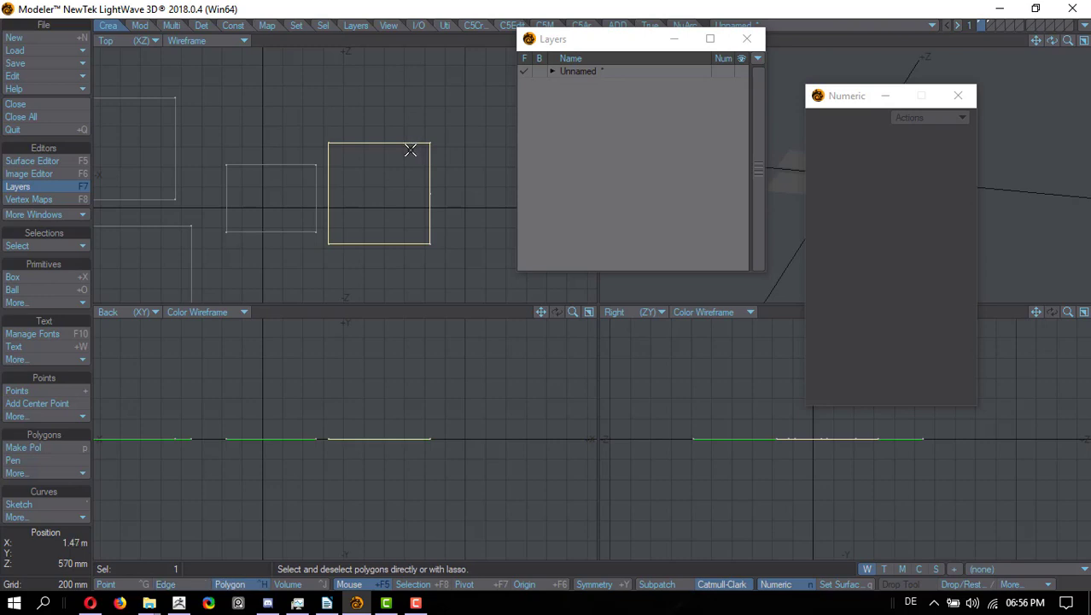
pyautogui.click(1000, 25)
pyautogui.click(995, 39)
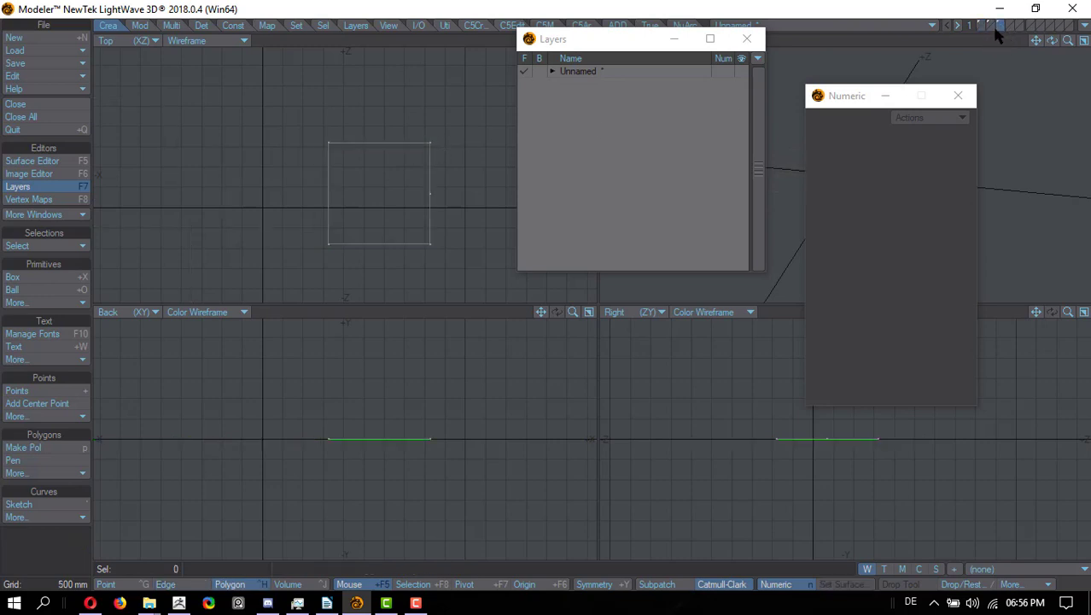
pyautogui.click(992, 28)
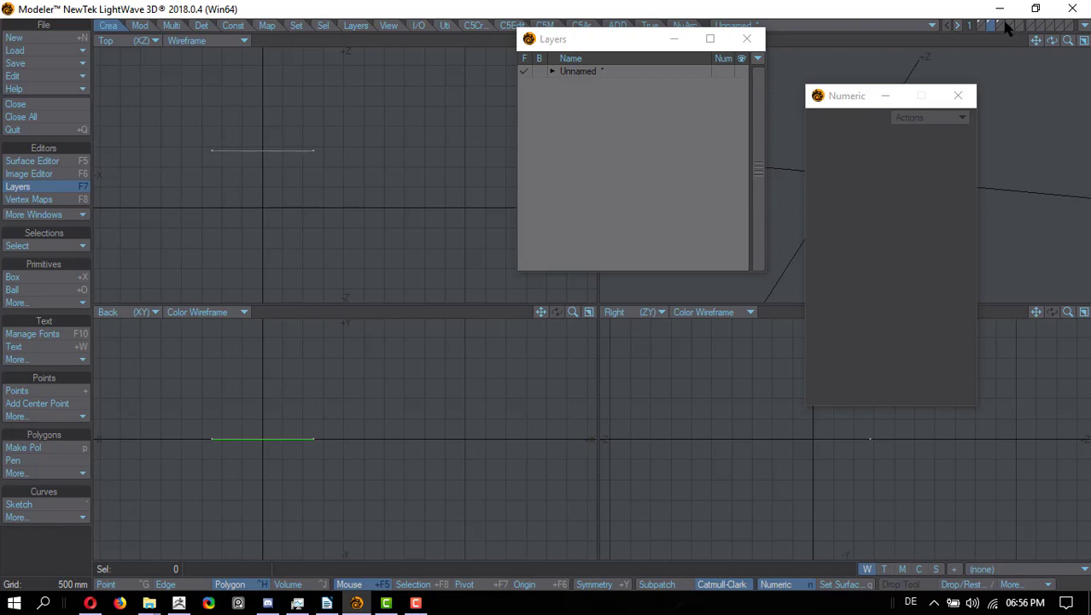
pyautogui.click(1010, 27)
pyautogui.press('v')
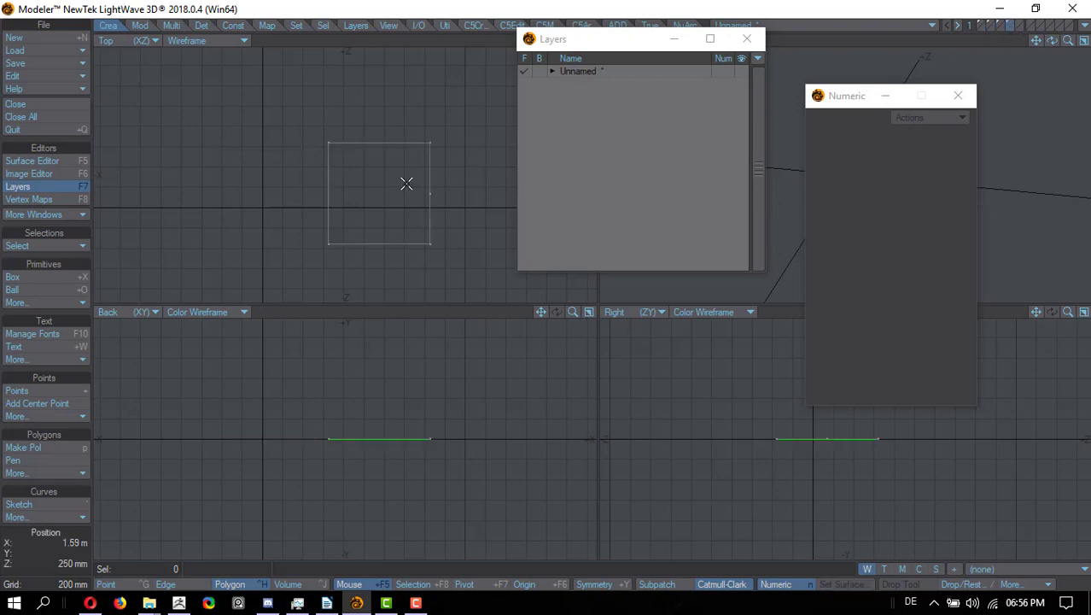
# Move the square in layer 4 by -340 mm in X and -1.4 m in Z
pyautogui.press('t')
pyautogui.moveTo(407, 183); pyautogui.dragTo(373, 326)
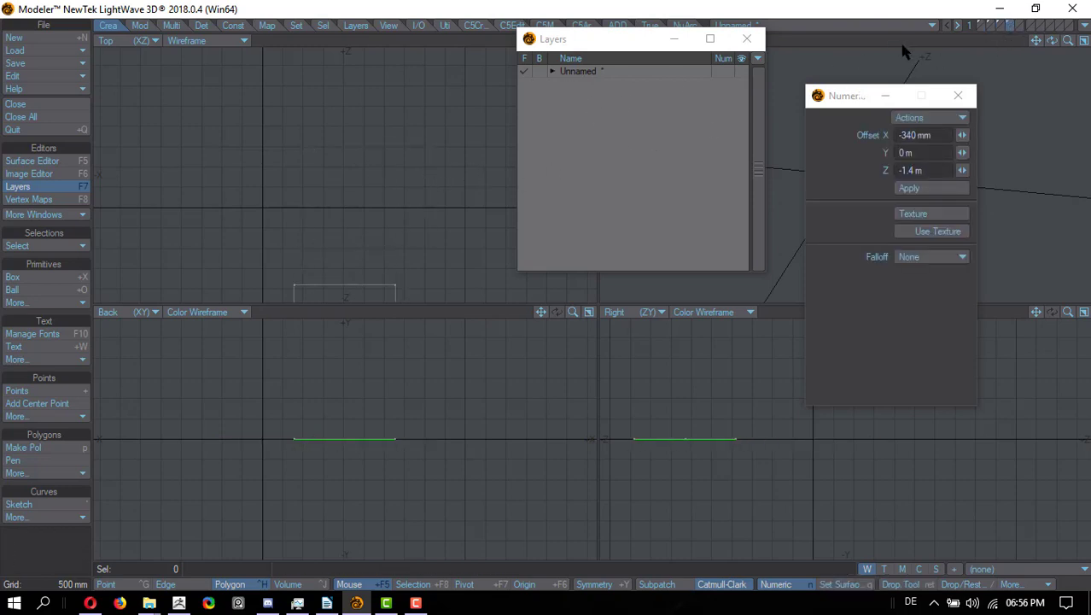
pyautogui.press('space')
# Expand the object's layer list, show all layers in the foreground, then set only layer 1 as foreground and layers 2 to 4 as background
pyautogui.click(552, 72)
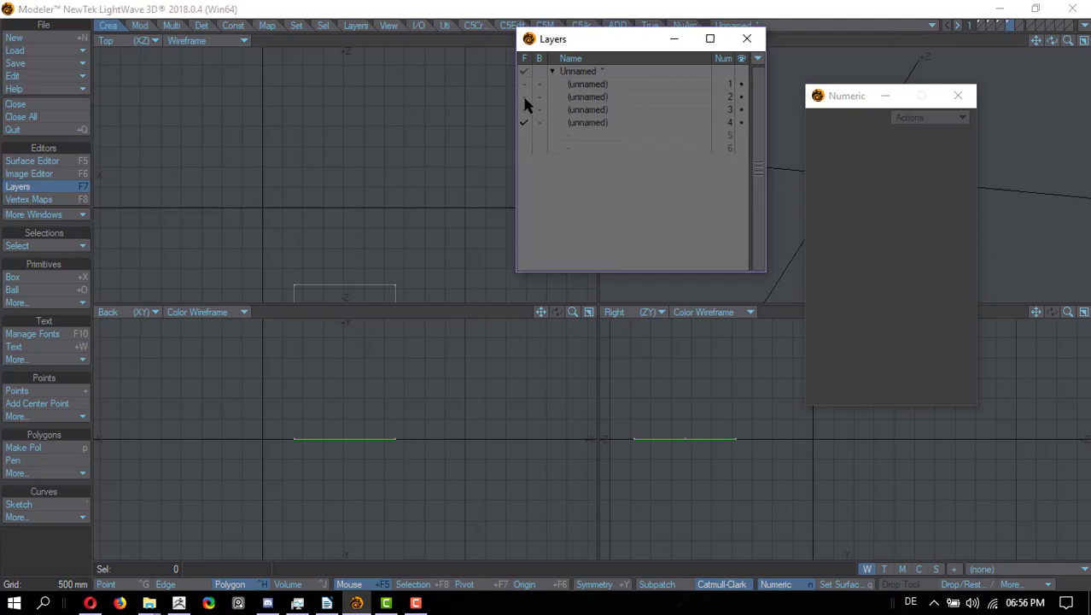
pyautogui.click(525, 72)
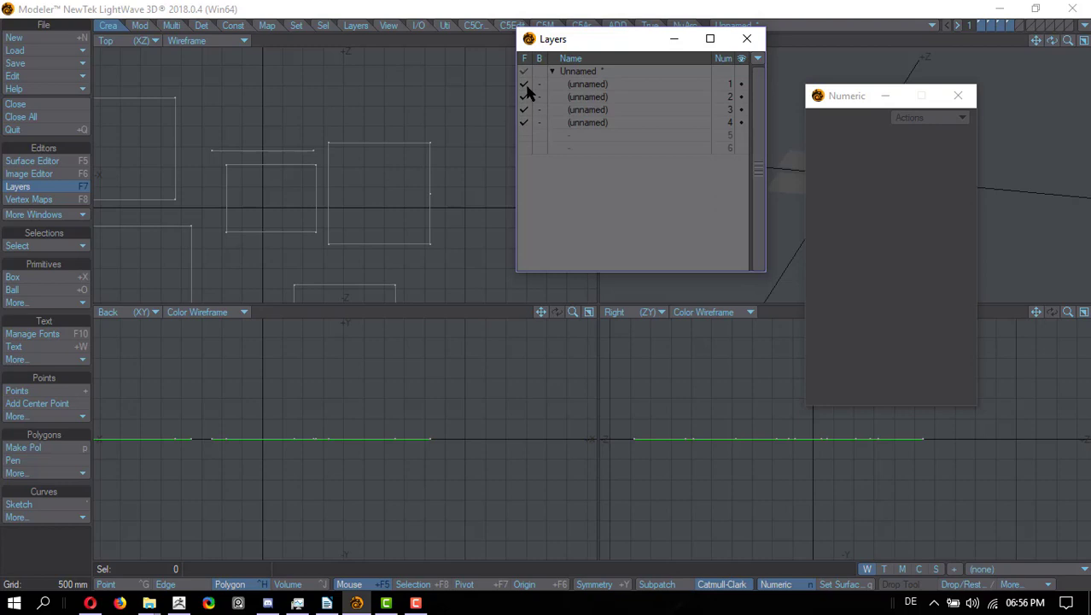
pyautogui.click(524, 85)
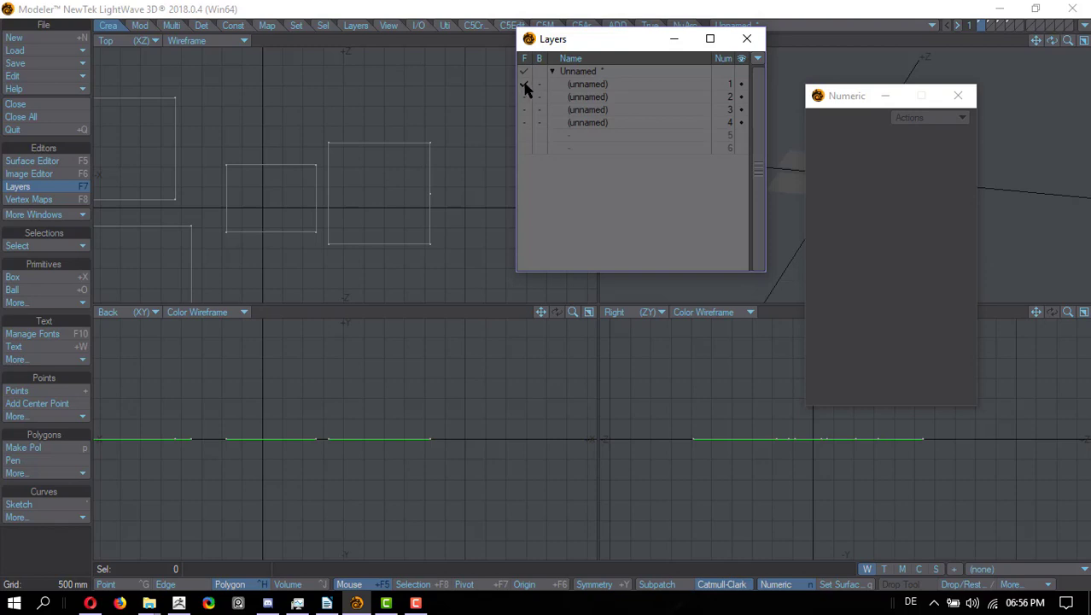
pyautogui.click(540, 72)
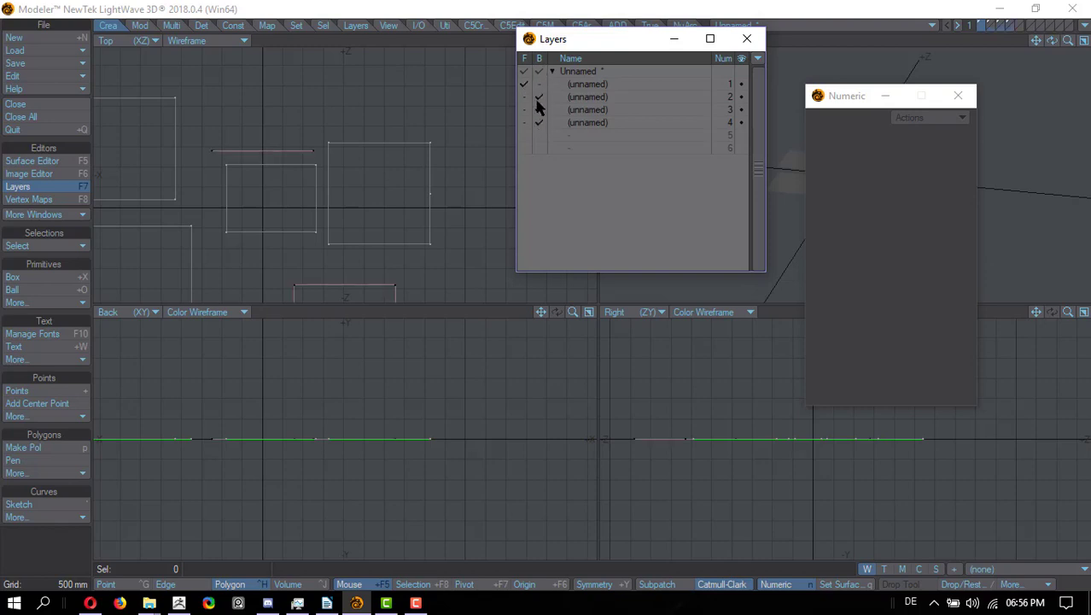
pyautogui.moveTo(831, 97); pyautogui.dragTo(755, 167)
pyautogui.keyDown('alt'); pyautogui.keyDown('shift'); pyautogui.moveTo(883, 142); pyautogui.dragTo(854, 98); pyautogui.keyUp('shift'); pyautogui.keyUp('alt')
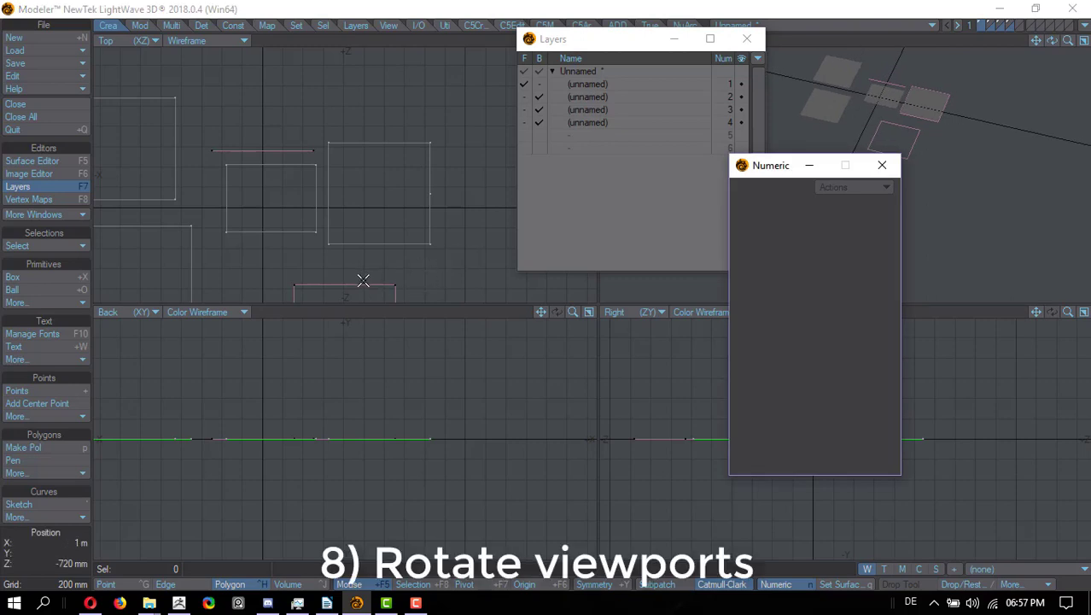
# In the viewport Display Options, try upright rotations of 90 and 180 for the BottL viewport and set it to 270
pyautogui.press('d')
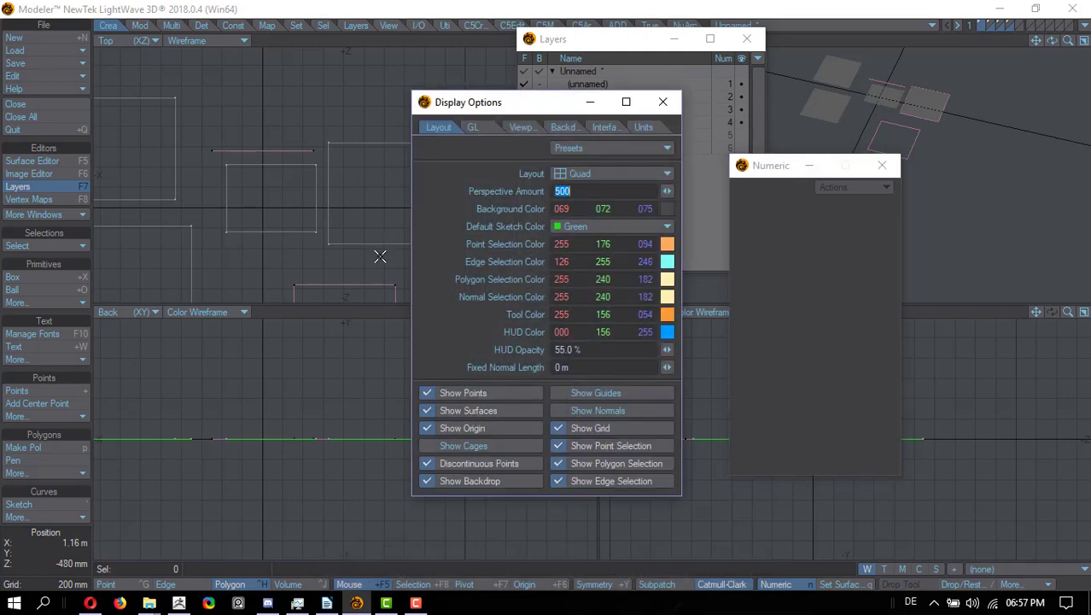
pyautogui.click(522, 127)
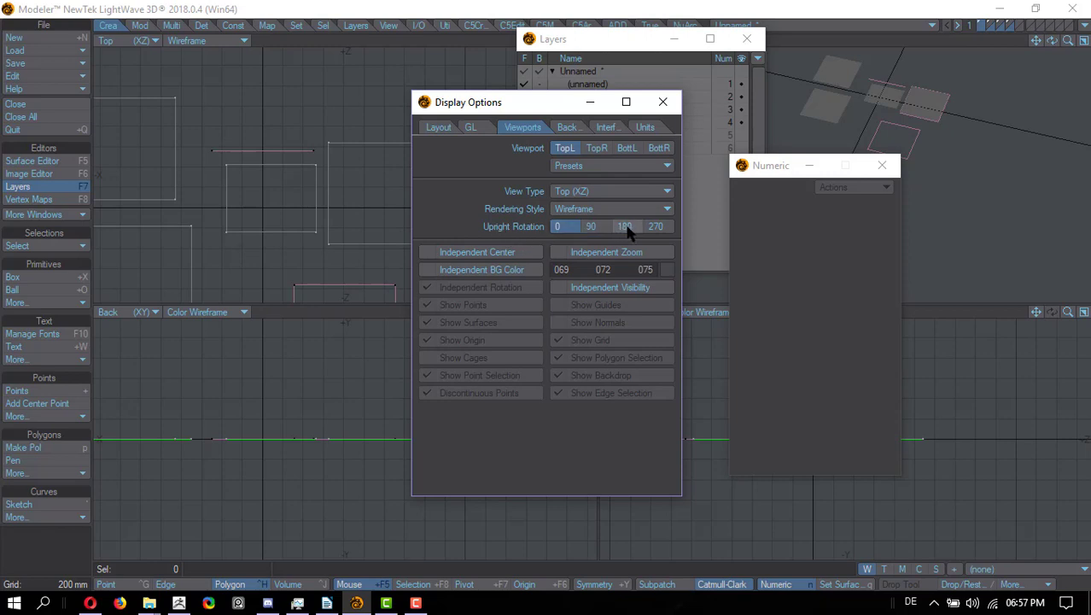
pyautogui.click(628, 149)
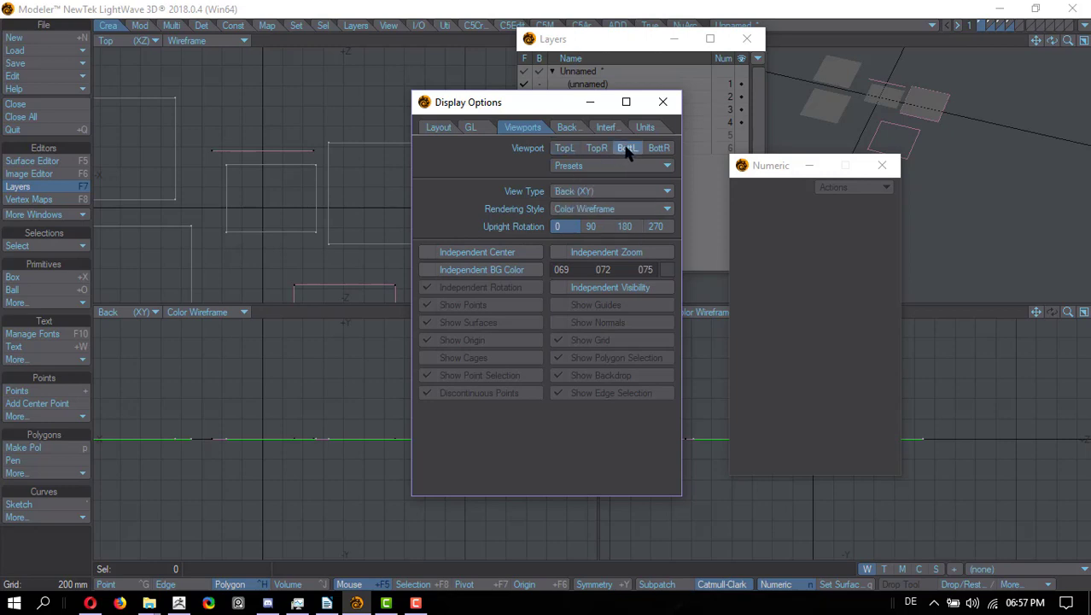
pyautogui.keyDown('ctrl'); pyautogui.keyDown('alt'); pyautogui.moveTo(336, 391); pyautogui.dragTo(291, 428); pyautogui.keyUp('alt'); pyautogui.keyUp('ctrl')
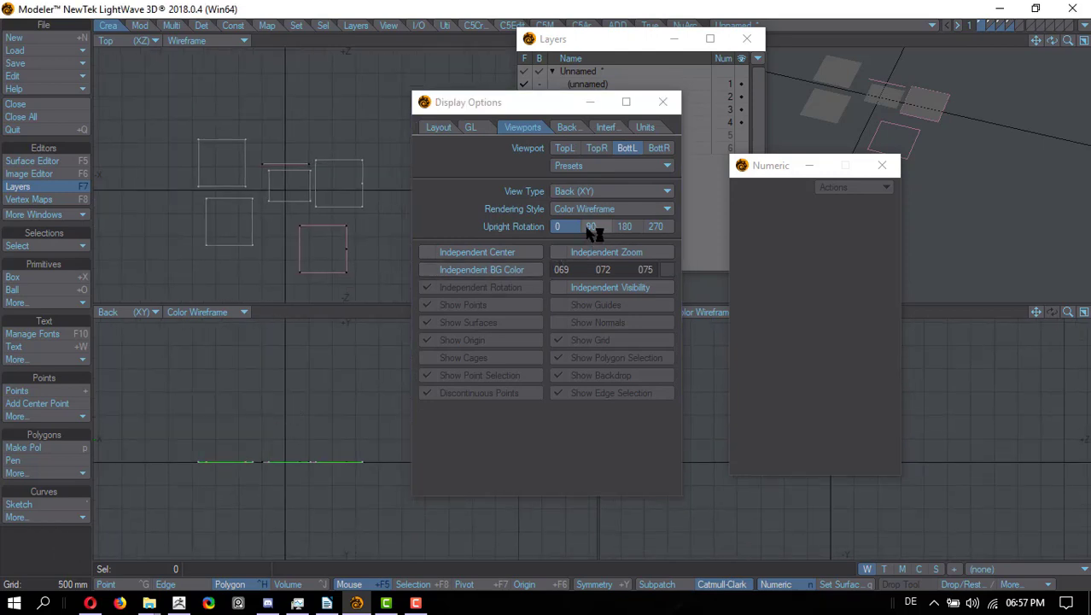
pyautogui.click(592, 227)
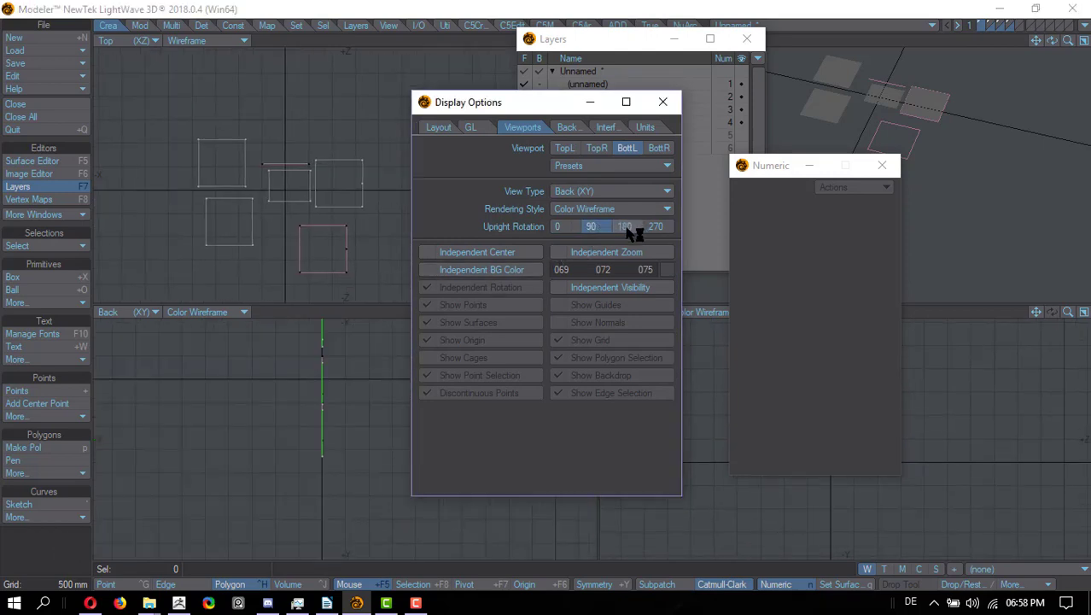
pyautogui.click(629, 230)
pyautogui.click(656, 228)
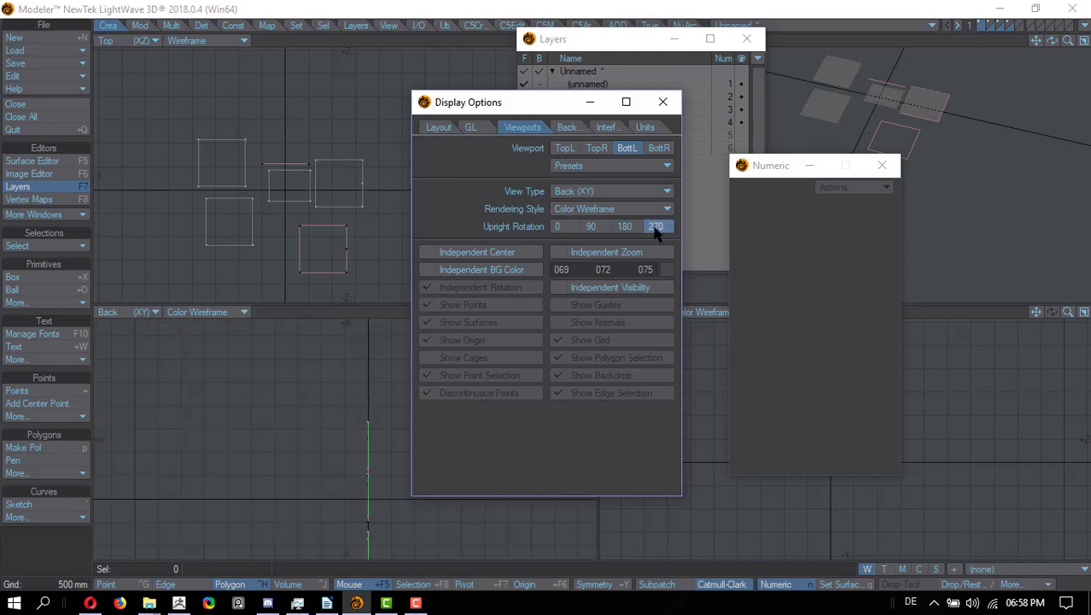
# Try upright rotations of 180 and 90 for the BottL viewport, and return it to 0
pyautogui.click(627, 229)
pyautogui.click(592, 228)
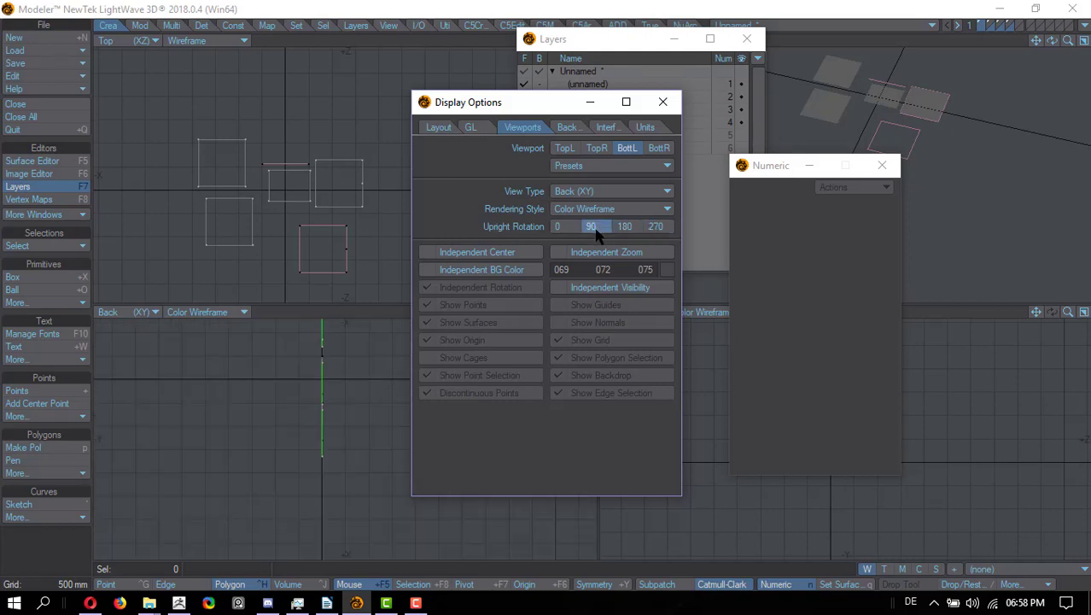
pyautogui.click(560, 228)
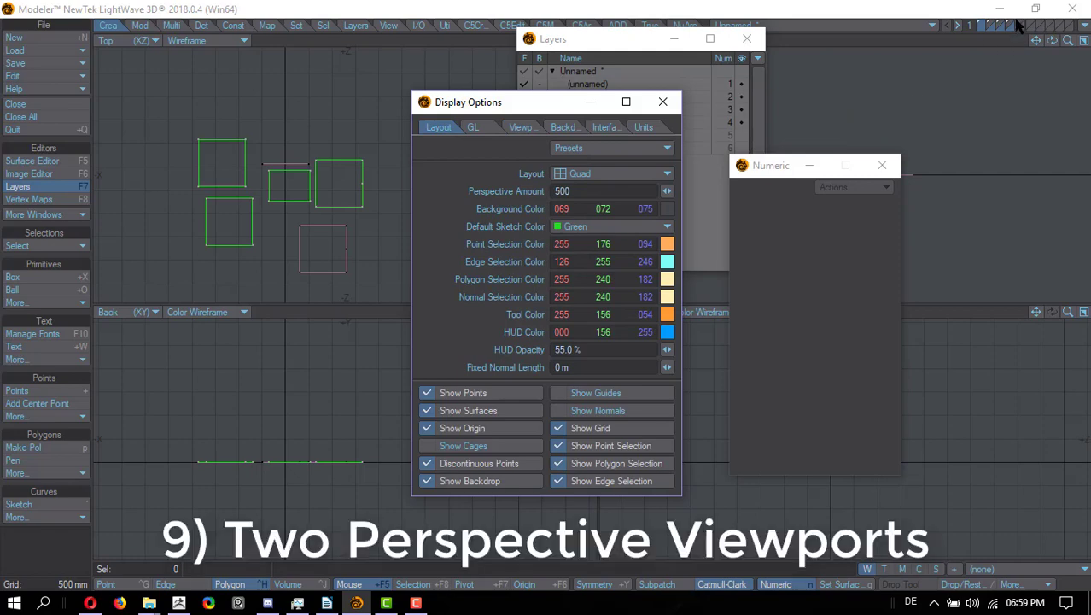
# Make empty layer 5 the foreground and create a box there 1 m wide, 1 m high and 1 m deep, centred at the origin
pyautogui.click(1016, 28)
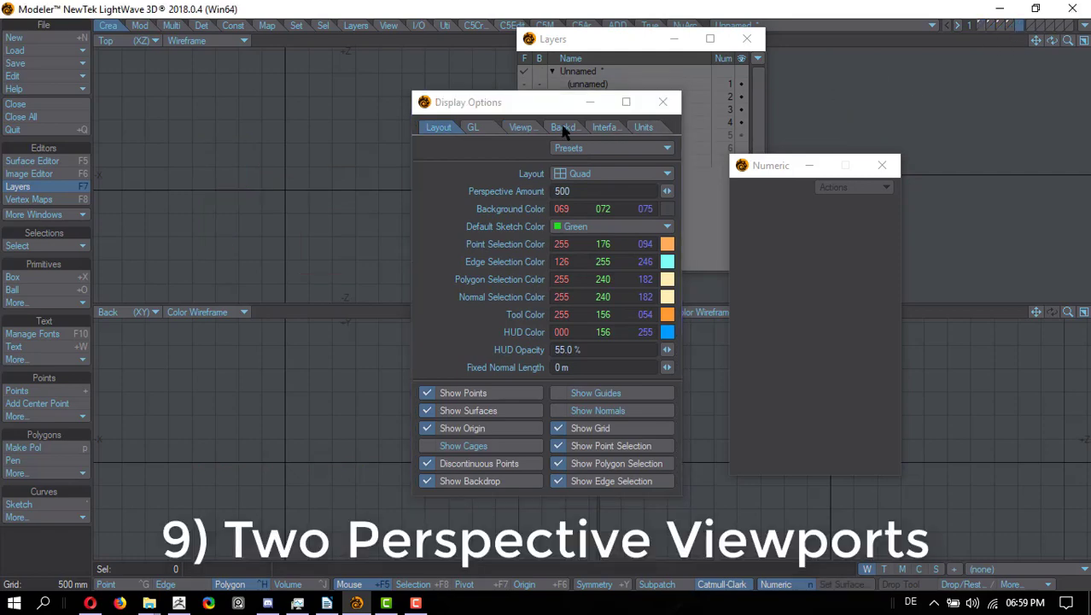
pyautogui.moveTo(529, 106); pyautogui.dragTo(843, 124)
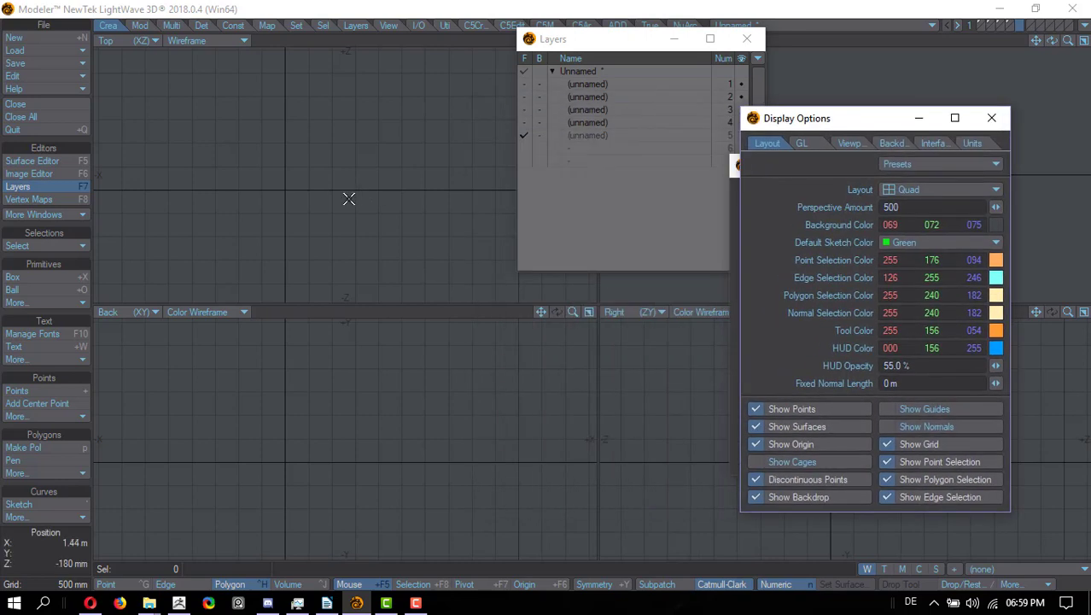
pyautogui.hotkey('shift', 'x')
pyautogui.press('n')
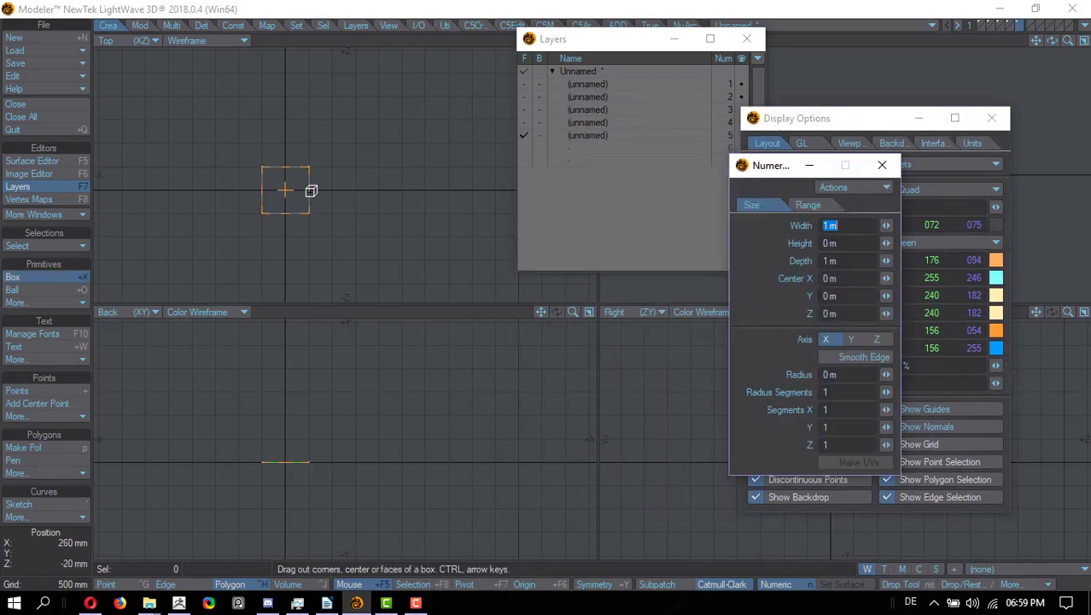
pyautogui.click(852, 242)
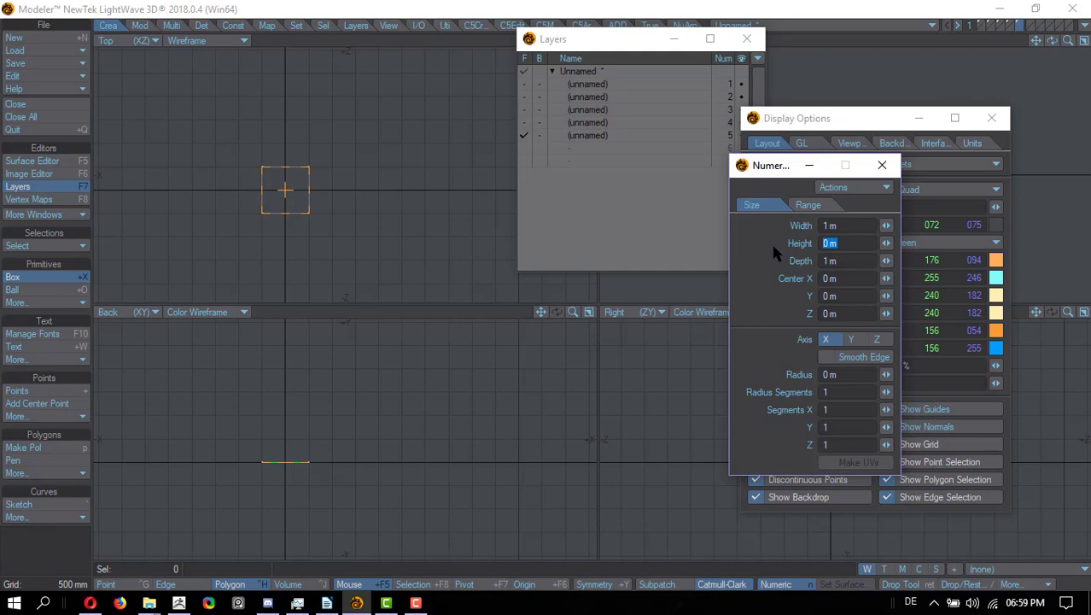
pyautogui.write('1')
pyautogui.press('Tab')
pyautogui.press('Return')
pyautogui.press('Return')
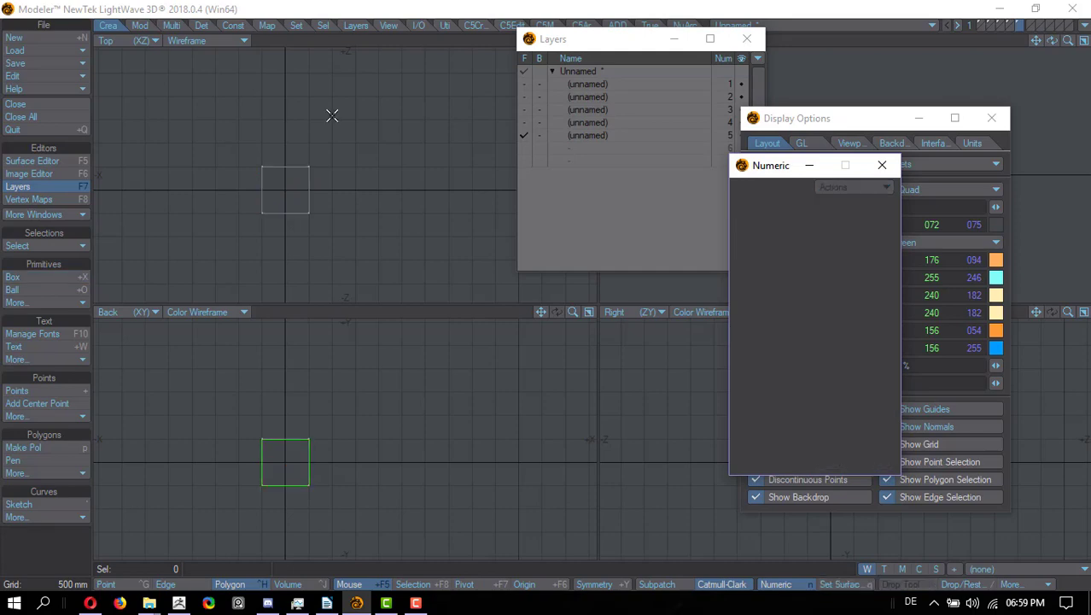
pyautogui.scroll(-1, 345, 202)
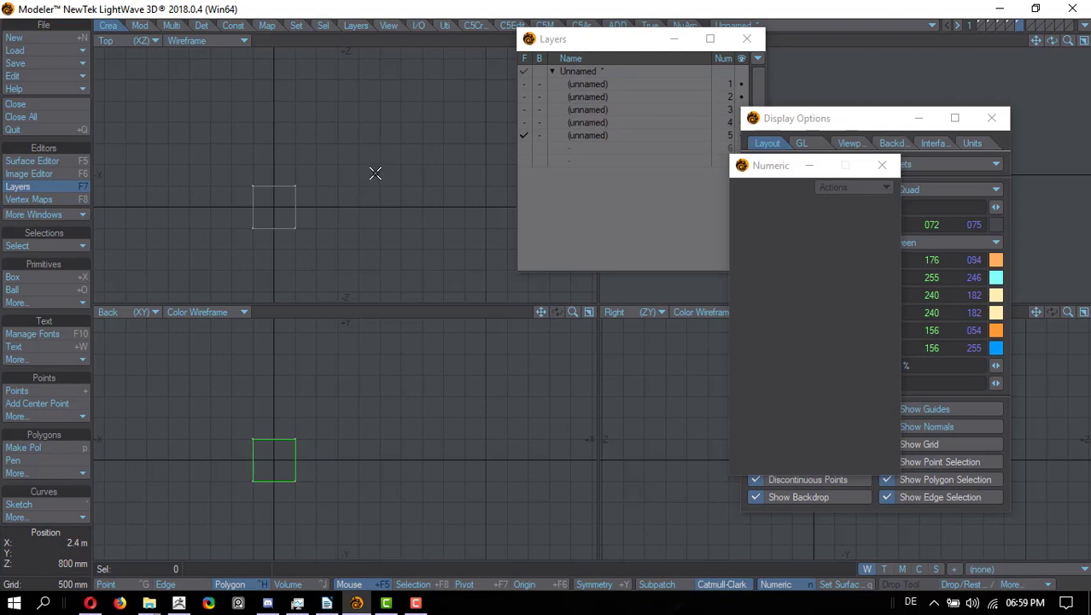
# Set the viewport layout to Double Vertical in the Display Options
pyautogui.press('d')
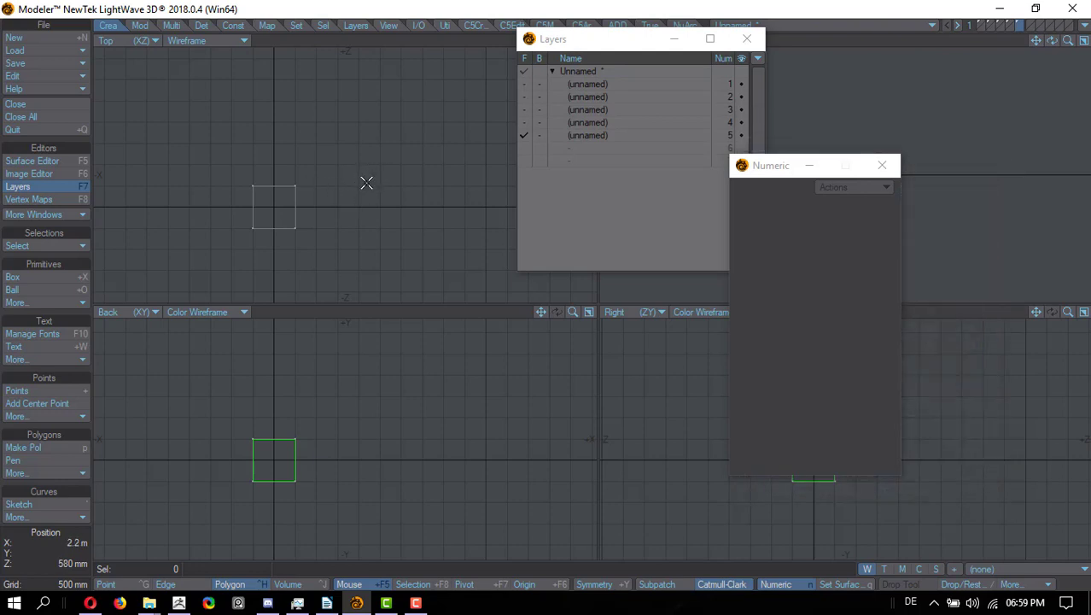
pyautogui.press('d')
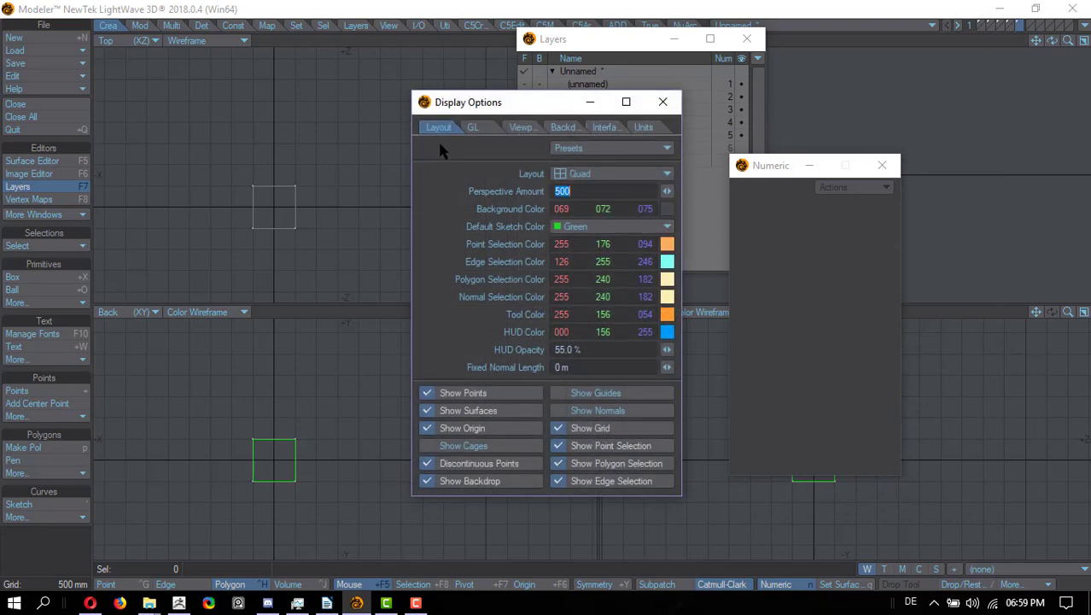
pyautogui.moveTo(487, 102); pyautogui.dragTo(517, 103)
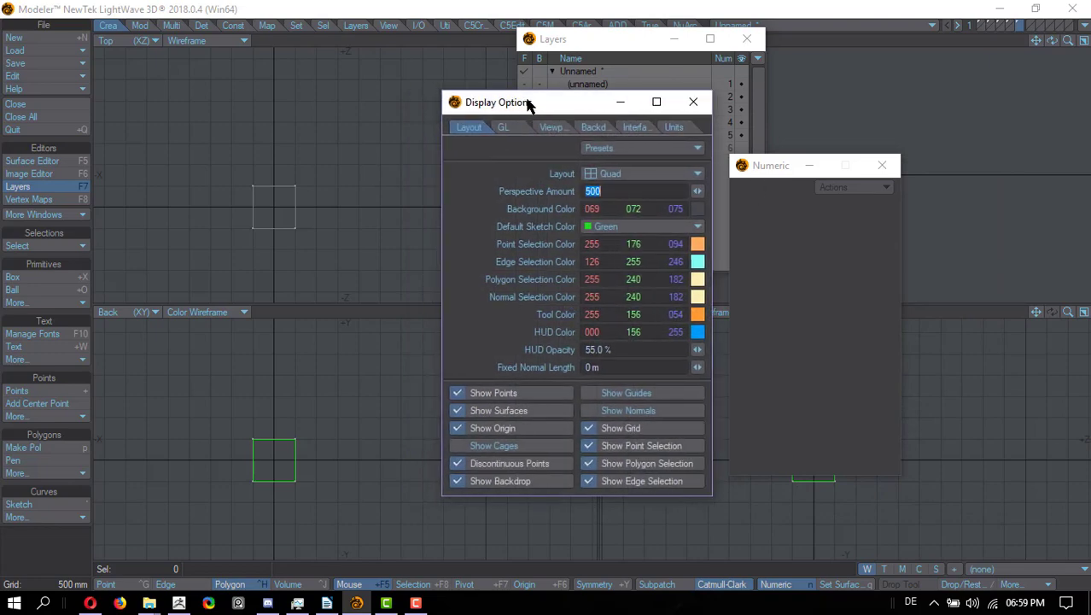
pyautogui.click(617, 175)
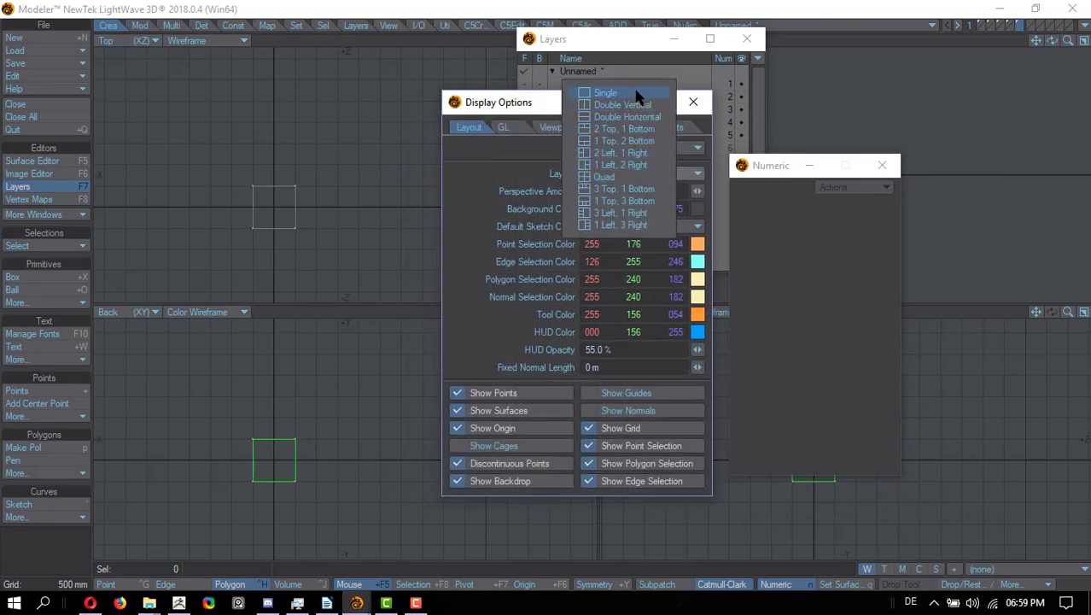
pyautogui.click(643, 107)
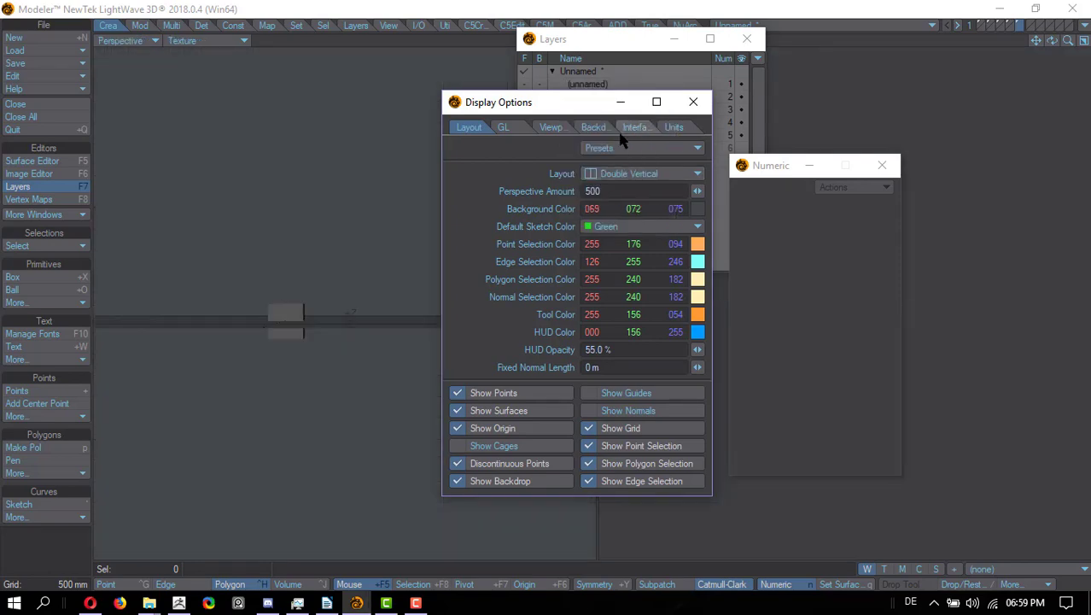
# Close the Numeric, Display Options and Layers windows, and orbit and enlarge the cube in the two perspective viewports
pyautogui.click(885, 169)
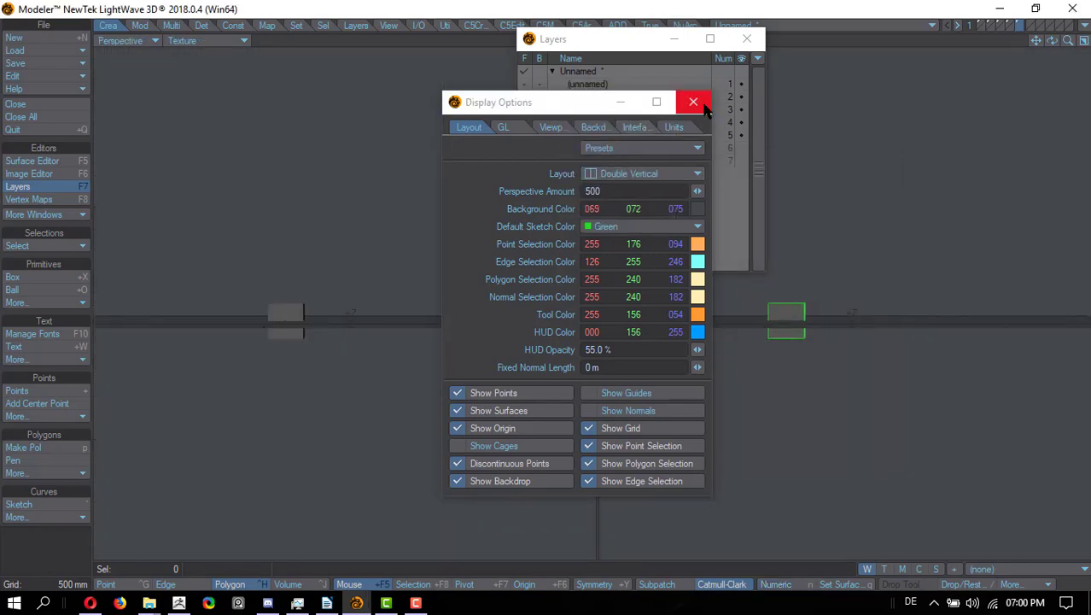
pyautogui.click(693, 102)
pyautogui.click(747, 39)
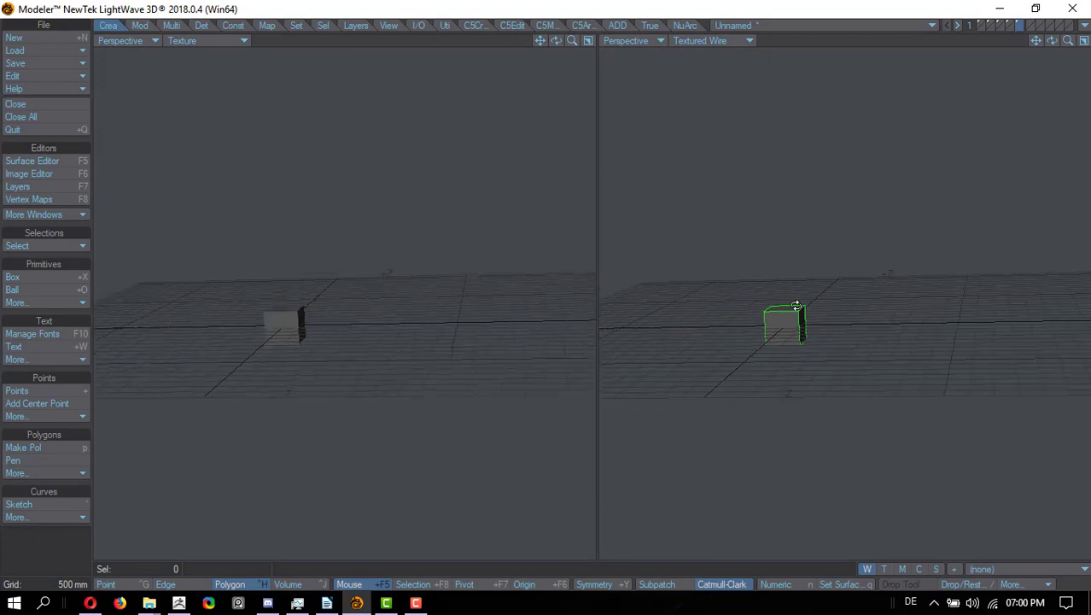
pyautogui.keyDown('alt'); pyautogui.moveTo(796, 306); pyautogui.dragTo(938, 252); pyautogui.keyUp('alt')
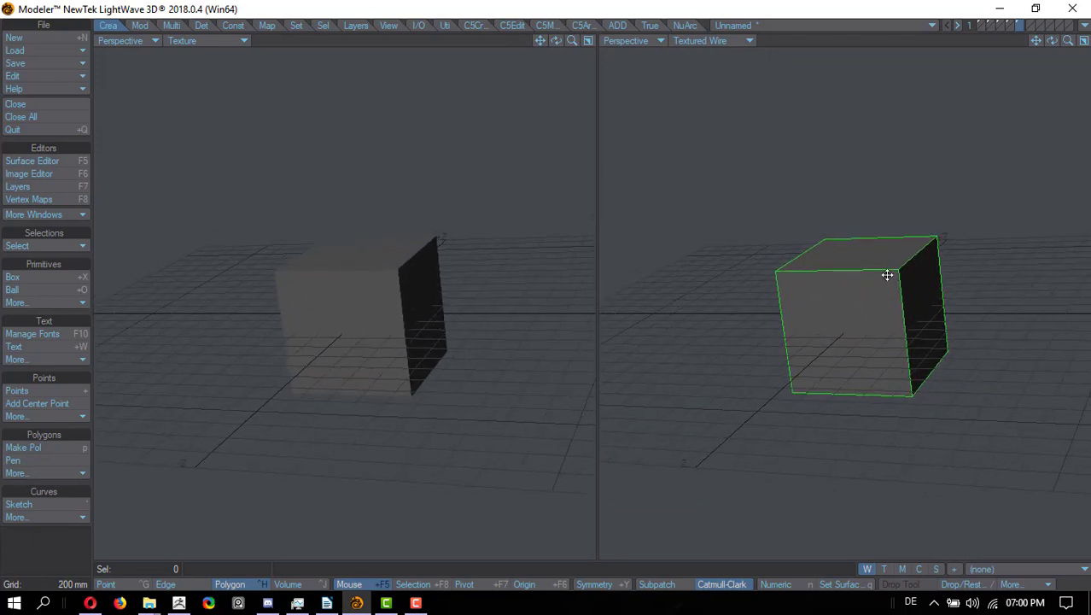
pyautogui.moveTo(887, 274)
pyautogui.keyDown('alt'); pyautogui.keyDown('shift'); pyautogui.mouseDown()
pyautogui.moveTo(868, 276)
pyautogui.moveTo(885, 273)
pyautogui.mouseUp(); pyautogui.keyUp('shift'); pyautogui.keyUp('alt')
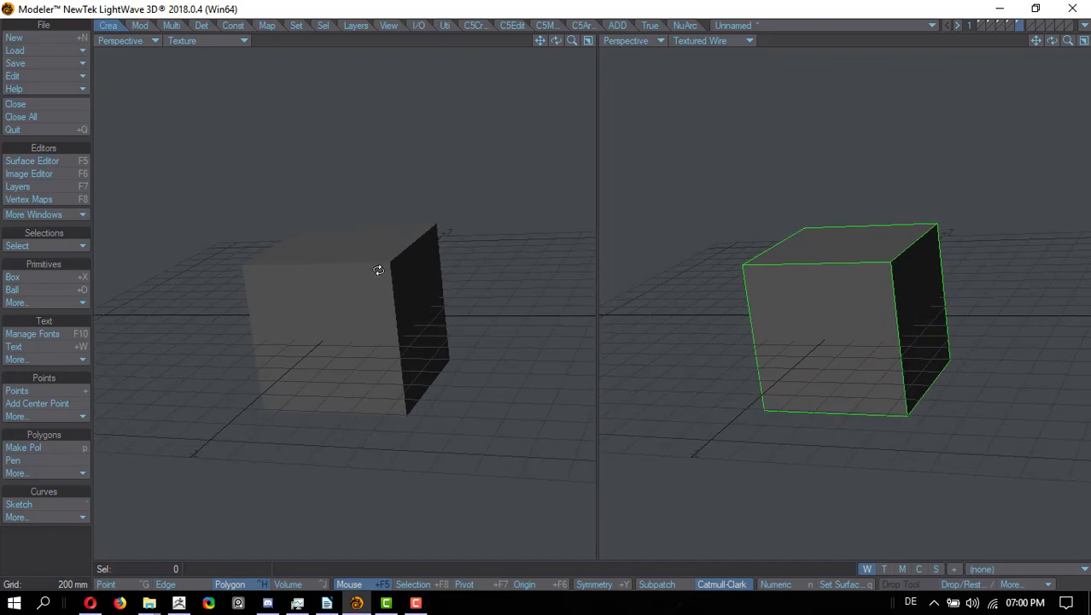
pyautogui.keyDown('alt'); pyautogui.moveTo(378, 270); pyautogui.dragTo(890, 305); pyautogui.keyUp('alt')
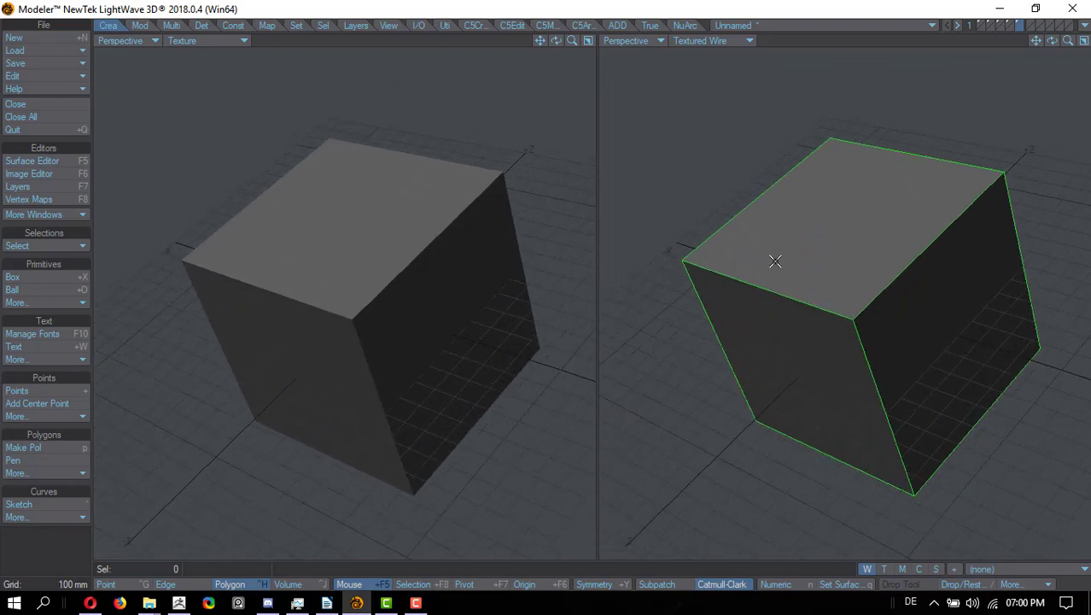
pyautogui.keyDown('ctrl'); pyautogui.keyDown('alt'); pyautogui.moveTo(775, 262); pyautogui.dragTo(822, 249); pyautogui.keyUp('alt'); pyautogui.keyUp('ctrl')
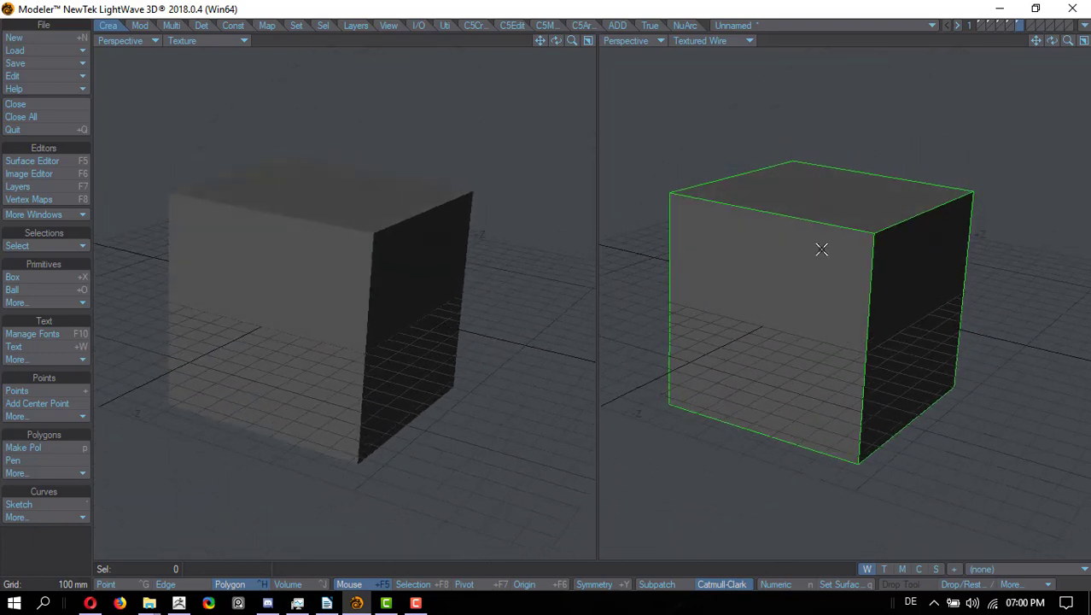
# Set the viewport layout back to Quad in the Display Options
pyautogui.press('d')
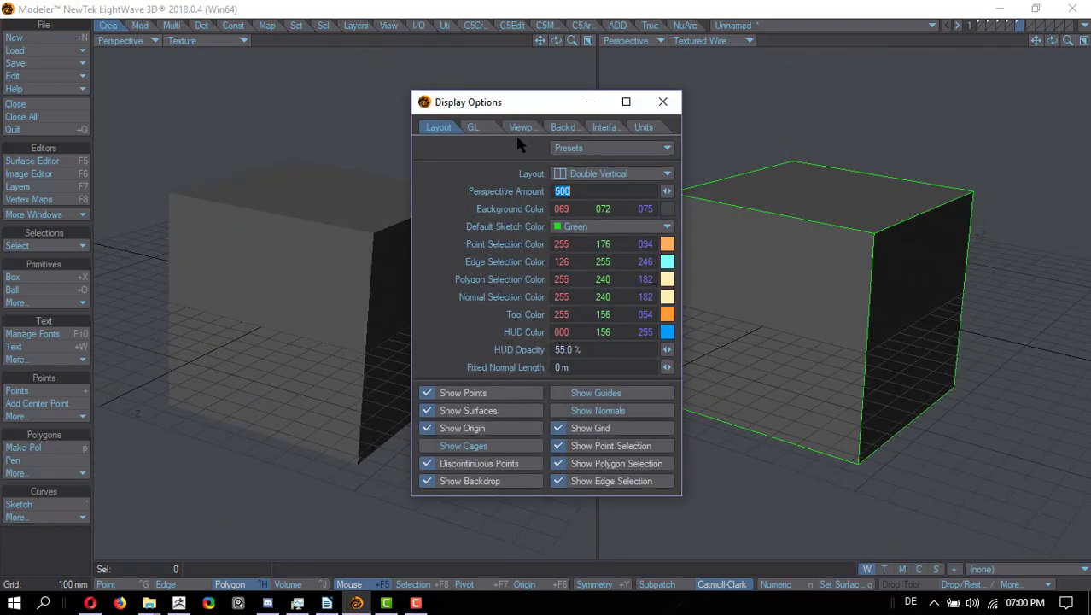
pyautogui.click(602, 175)
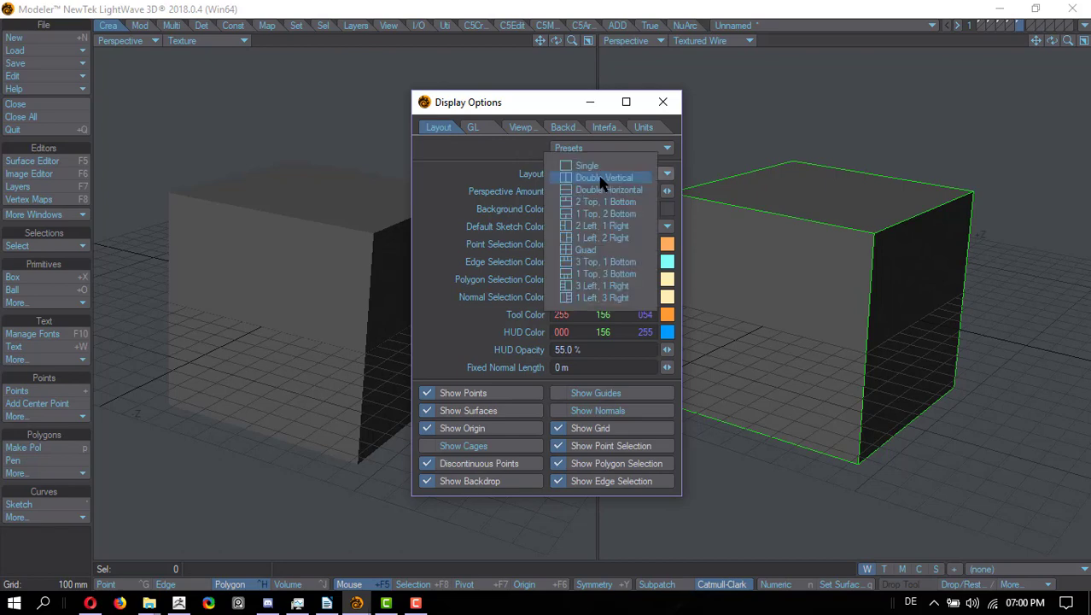
pyautogui.click(610, 249)
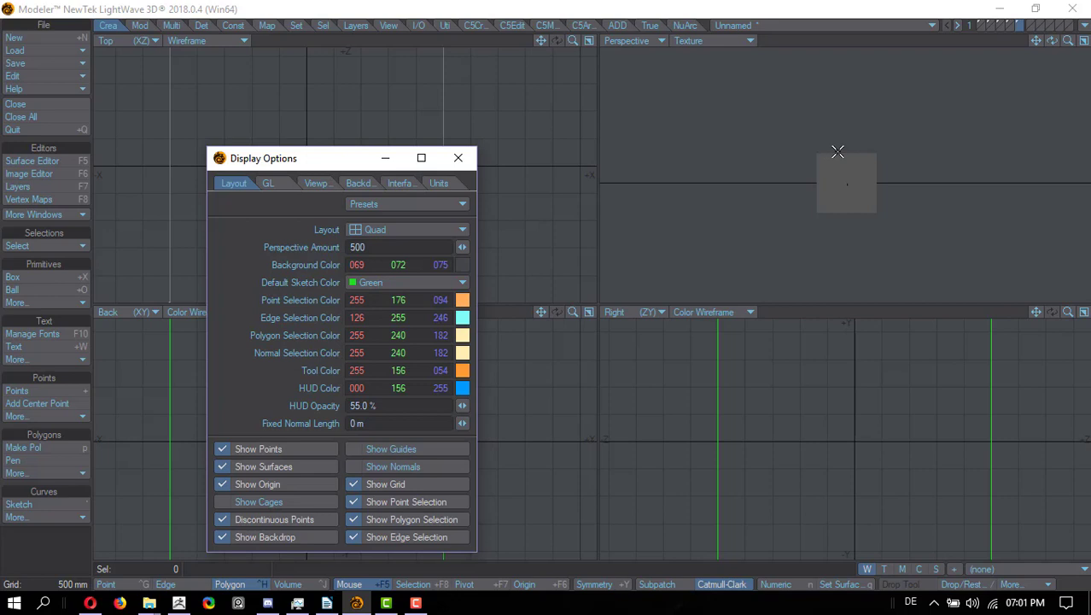
# Orbit the Perspective viewport to an angled view of the cube and switch its rendering style to Textured Wire
pyautogui.click(708, 39)
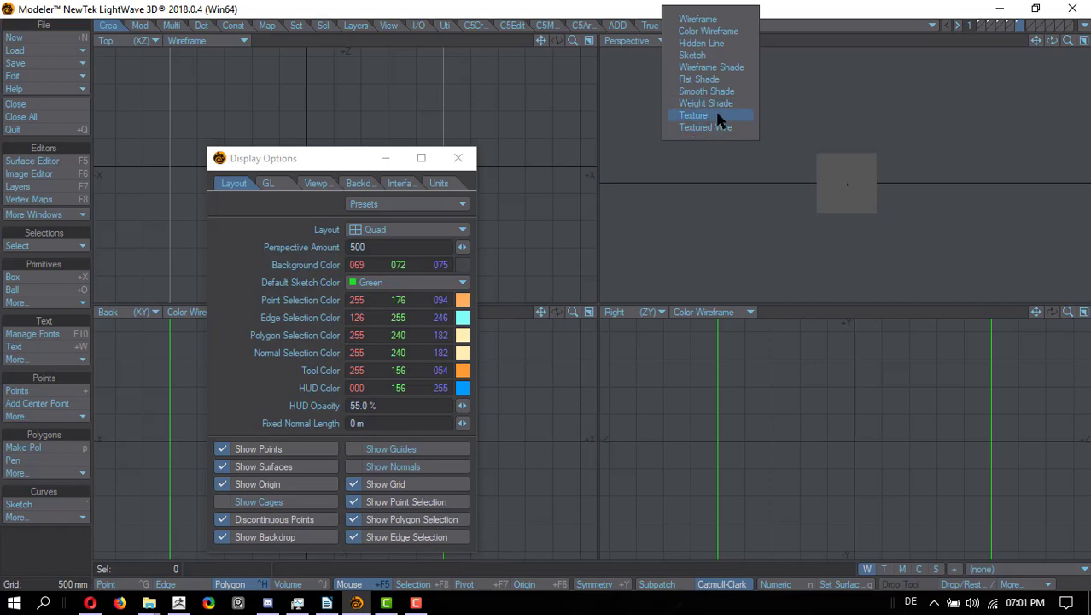
pyautogui.click(823, 111)
pyautogui.keyDown('alt'); pyautogui.moveTo(804, 122); pyautogui.dragTo(855, 174); pyautogui.keyUp('alt')
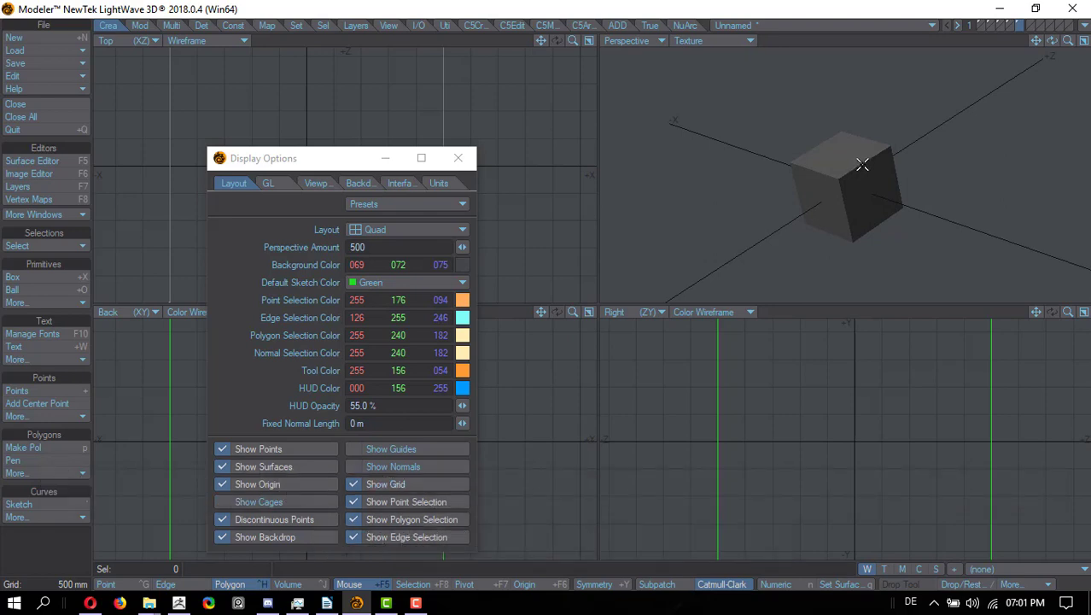
pyautogui.press('KP_5')
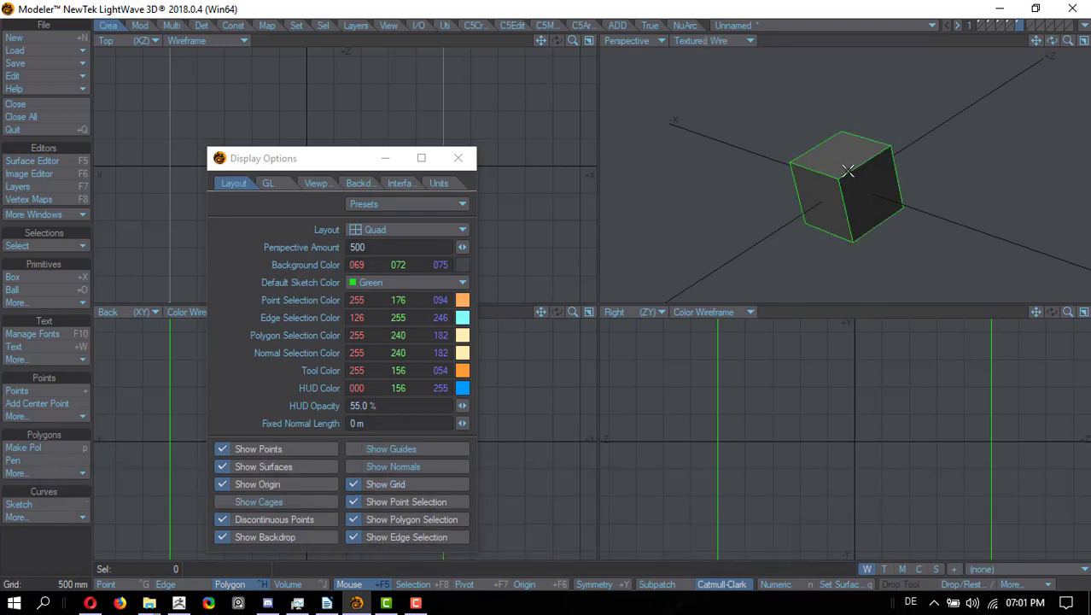
pyautogui.keyDown('alt'); pyautogui.moveTo(847, 170); pyautogui.dragTo(857, 190); pyautogui.keyUp('alt')
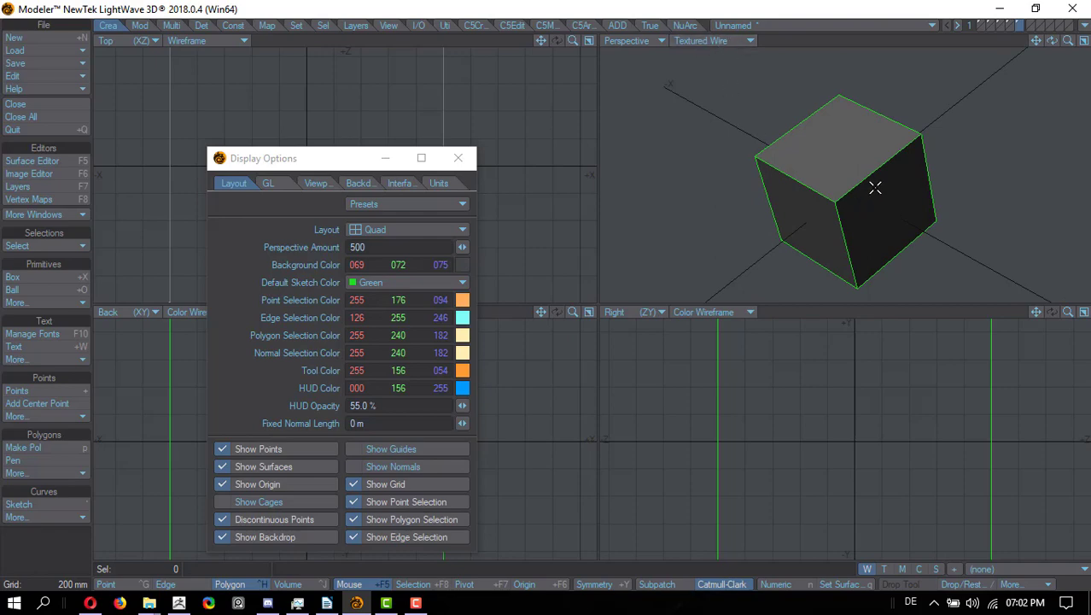
# Open the Save View Preset dialog and cancel it, then set the Perspective viewport's rendering style to Texture
pyautogui.hotkey('ctrl', '1')
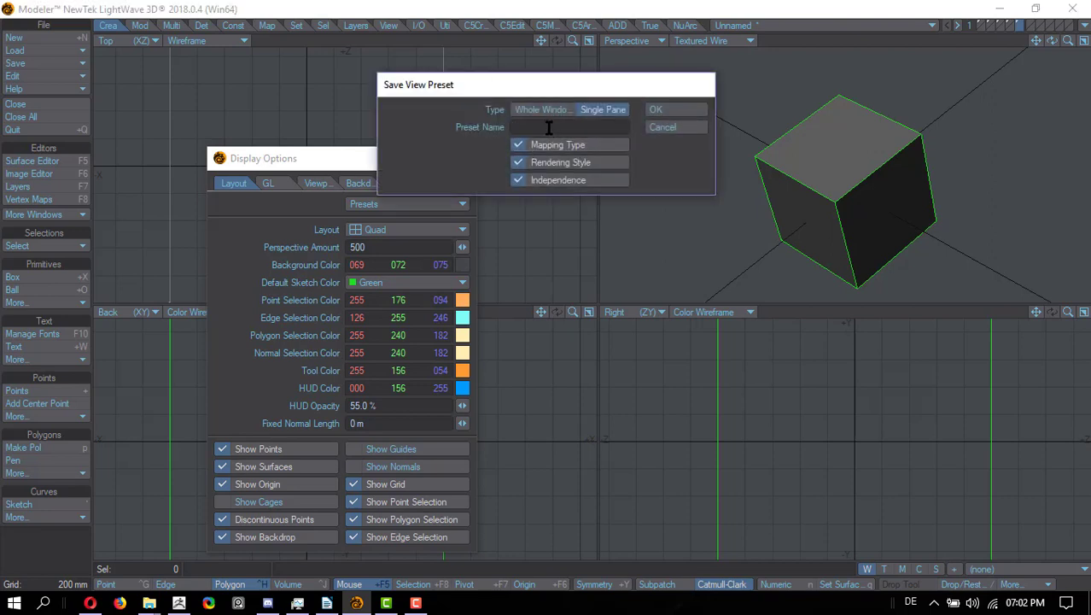
pyautogui.click(663, 127)
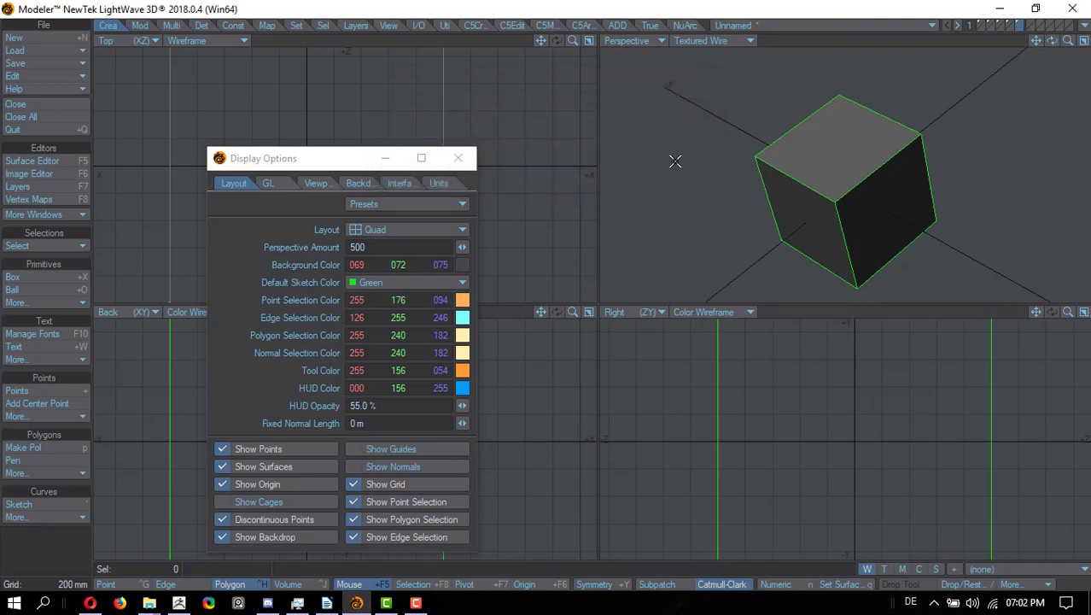
pyautogui.click(720, 41)
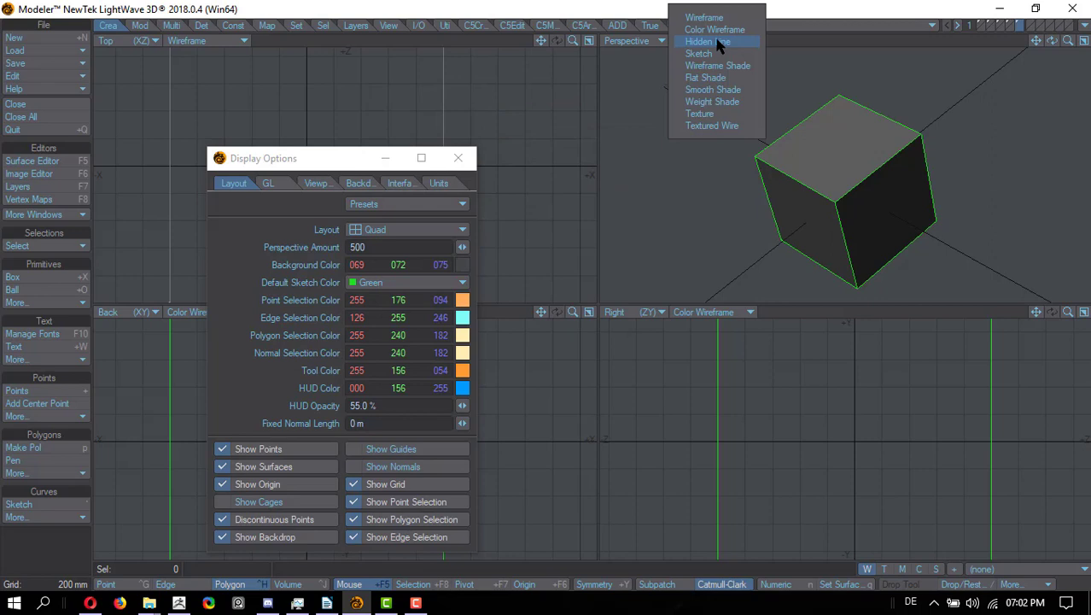
pyautogui.click(728, 116)
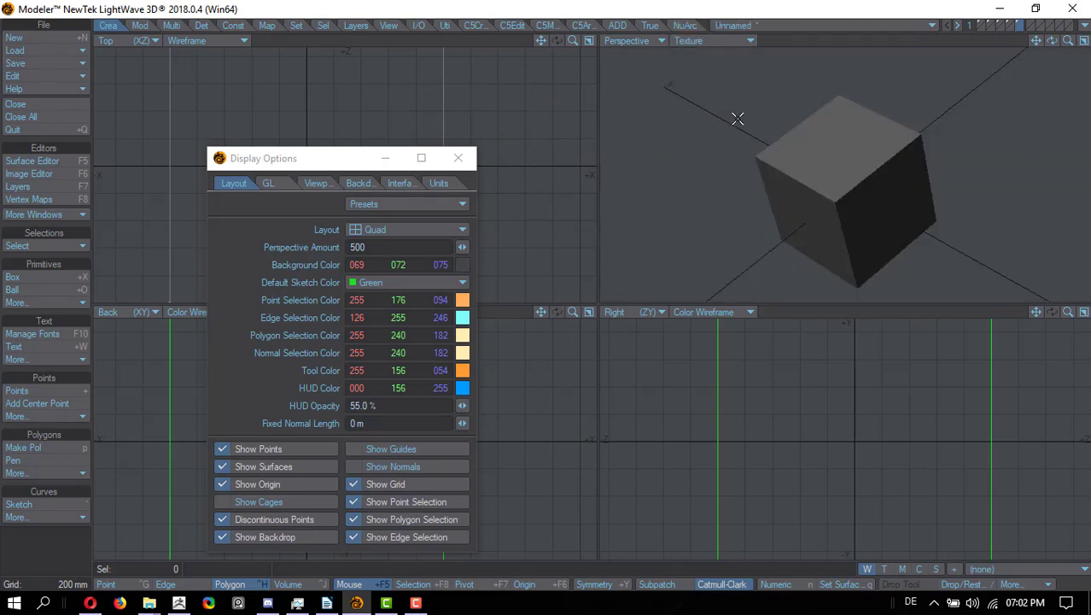
# Open and cancel the Save View Preset dialog for the textured view, then recall view presets 1 and 2 in the Perspective viewport
pyautogui.press('ctrl+KP_1')
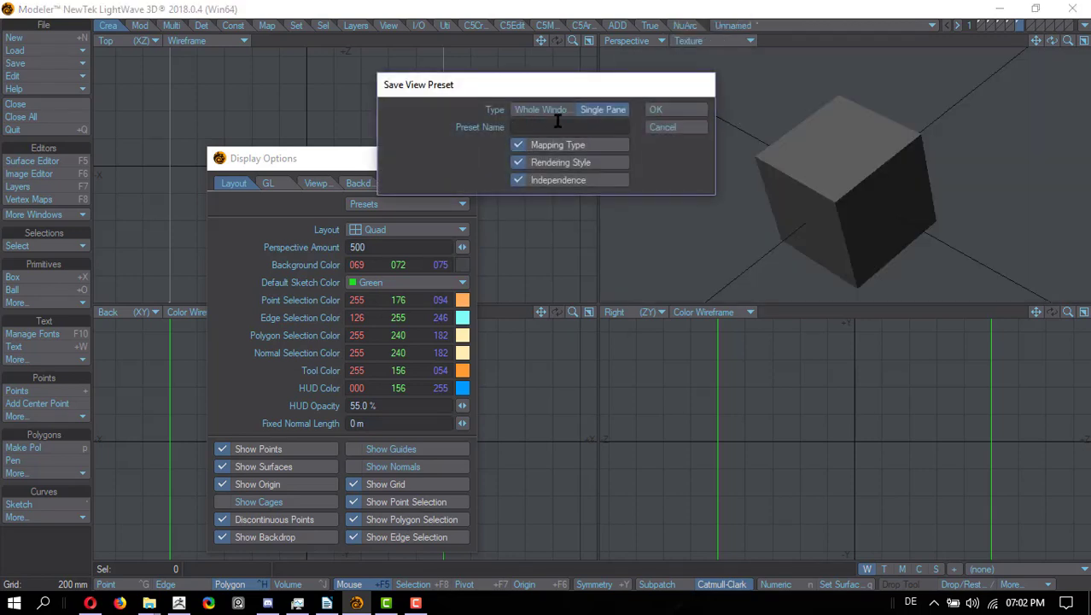
pyautogui.click(677, 128)
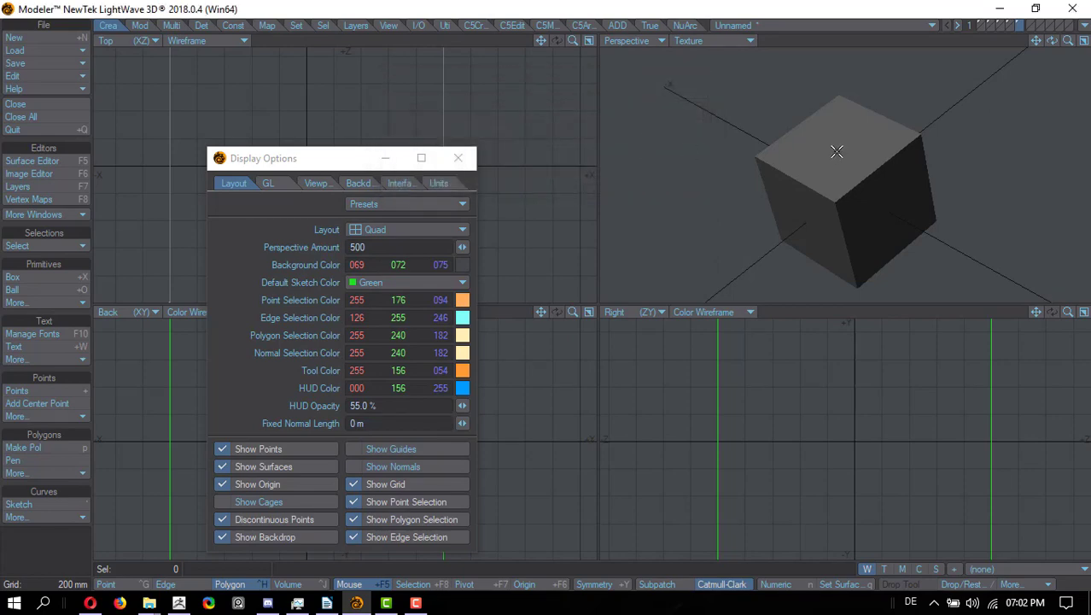
pyautogui.press('KP_1')
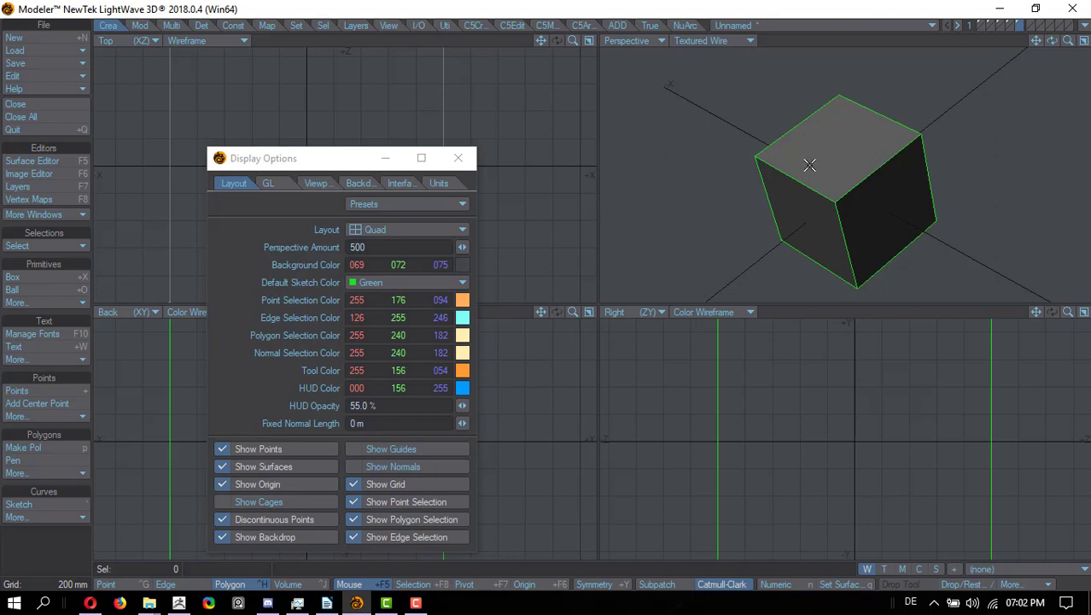
pyautogui.press('KP_2')
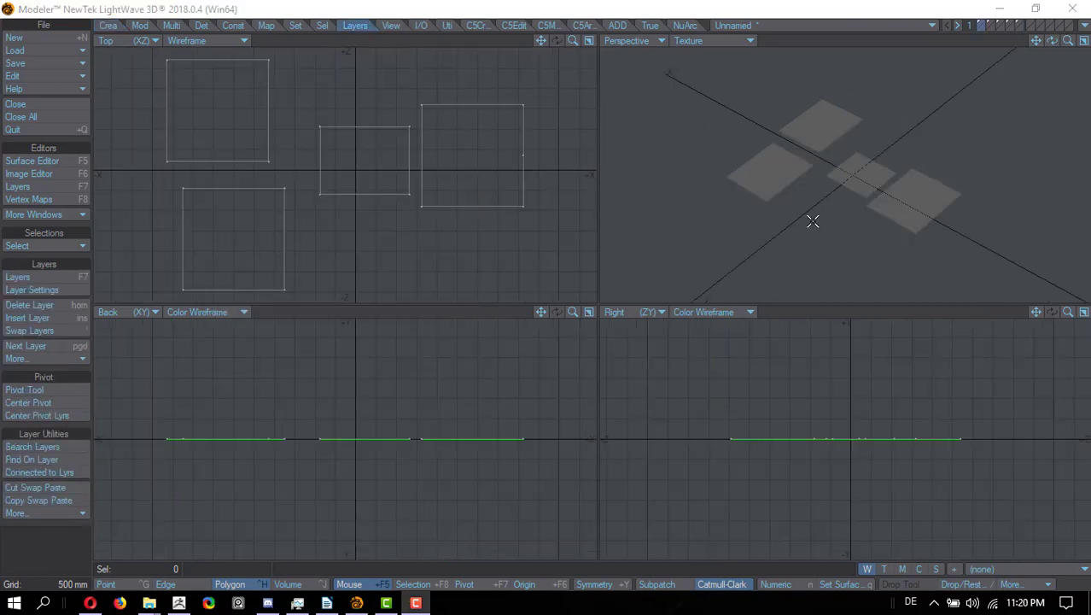
pyautogui.moveTo(850, 180)
pyautogui.keyDown('alt'); pyautogui.mouseDown()
pyautogui.moveTo(809, 161)
pyautogui.moveTo(844, 197)
pyautogui.mouseUp(); pyautogui.keyUp('alt')
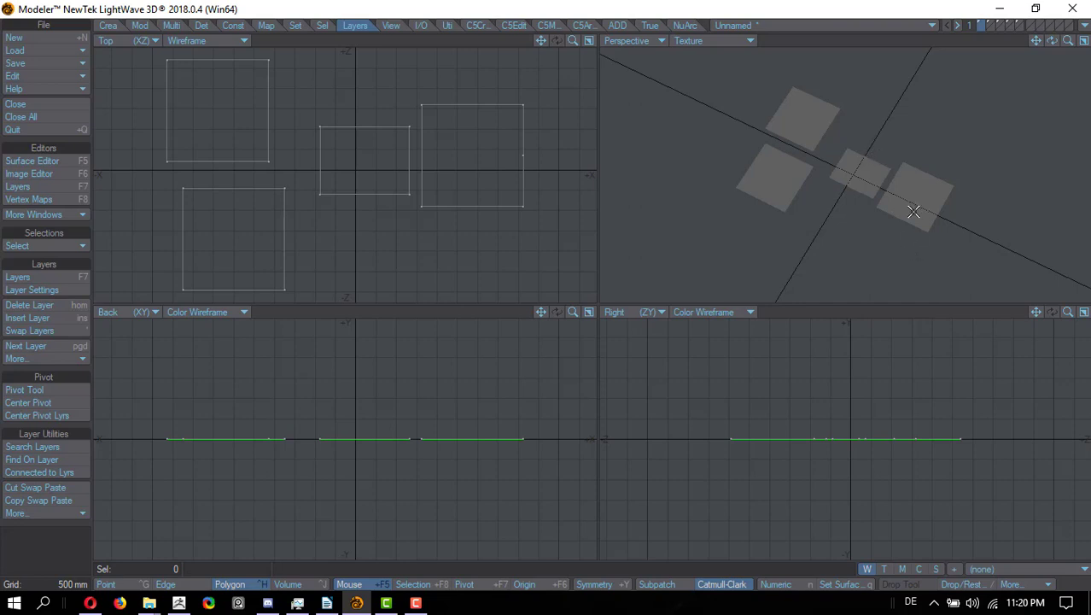
# Cycle the foreground layer forward one at a time from layer 1 to layer 5
pyautogui.press('pagedown')
pyautogui.press('pagedown')
pyautogui.press('pagedown')
pyautogui.press('pagedown')
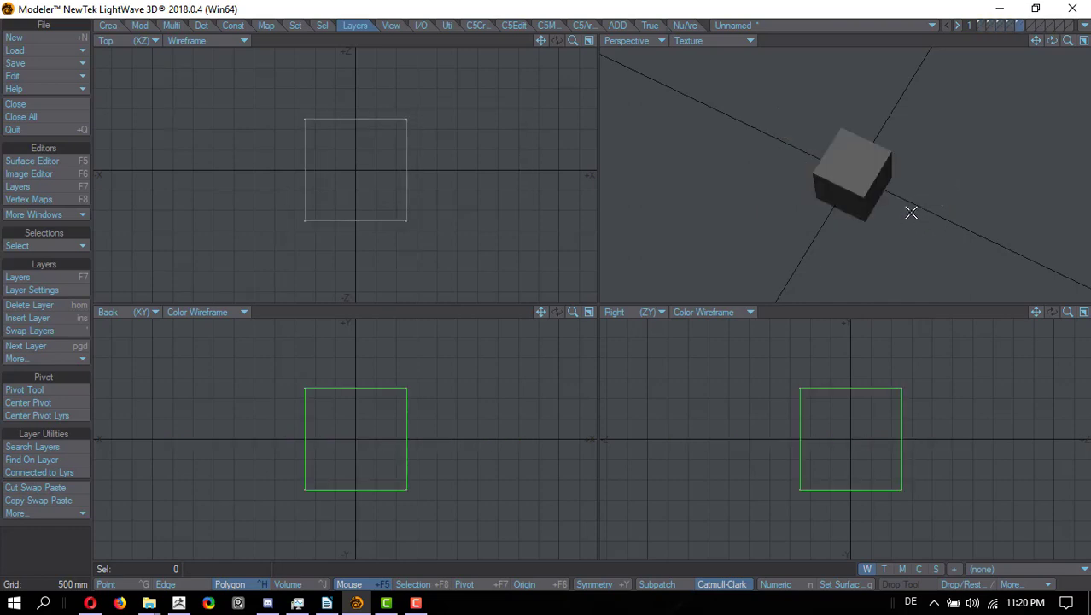
# Cycle the foreground layer back to layer 2, and advance it again to layer 4
pyautogui.press('pageup')
pyautogui.press('pageup')
pyautogui.press('pageup')
pyautogui.press('pageup')
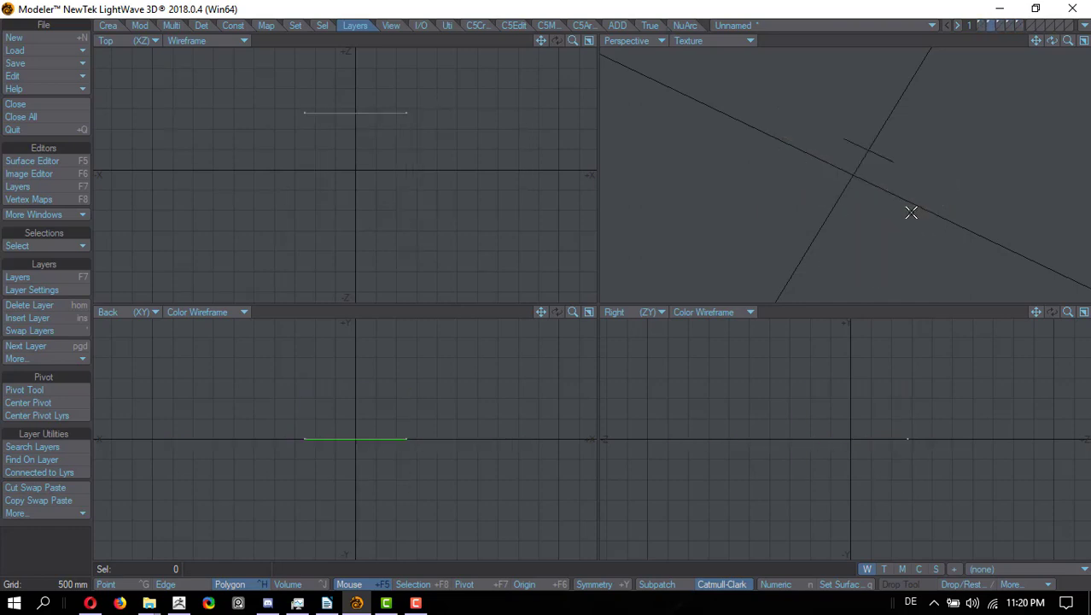
pyautogui.press('pagedown')
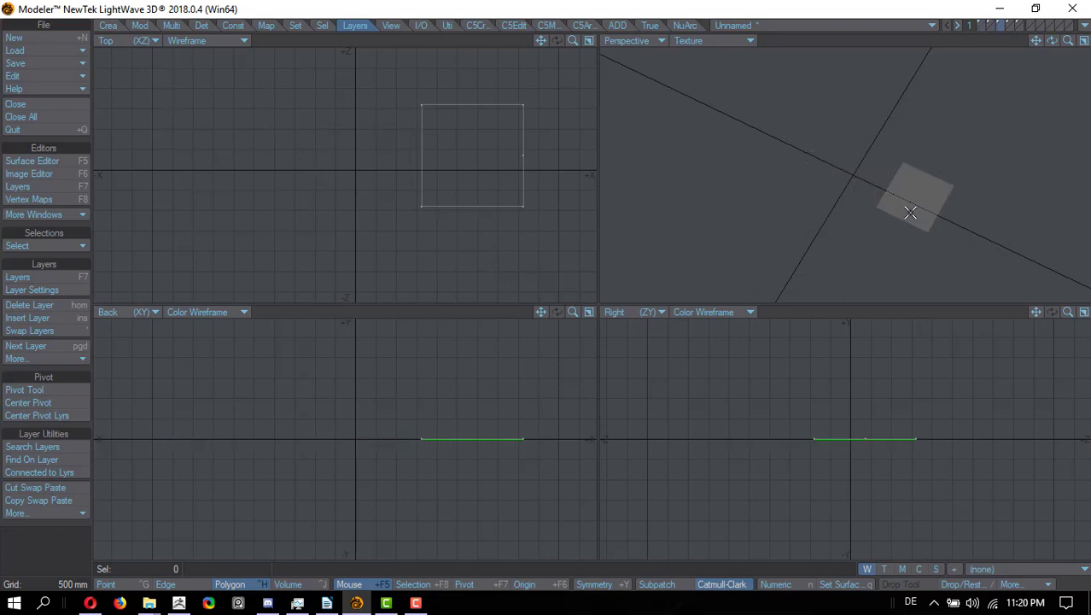
pyautogui.press('pagedown')
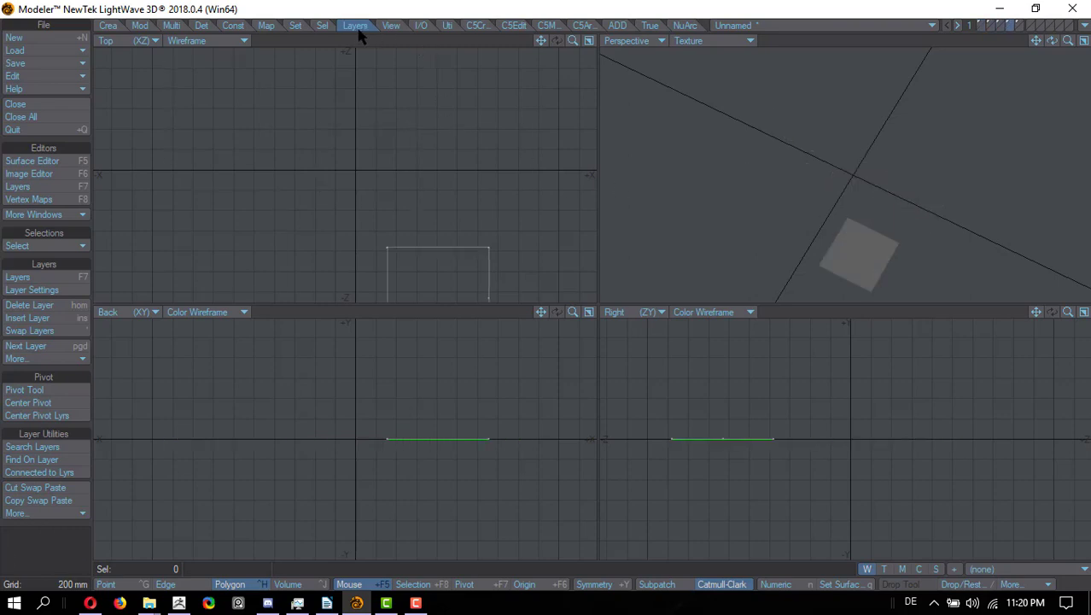
# Try to switch to the next layer bank
pyautogui.click(68, 359)
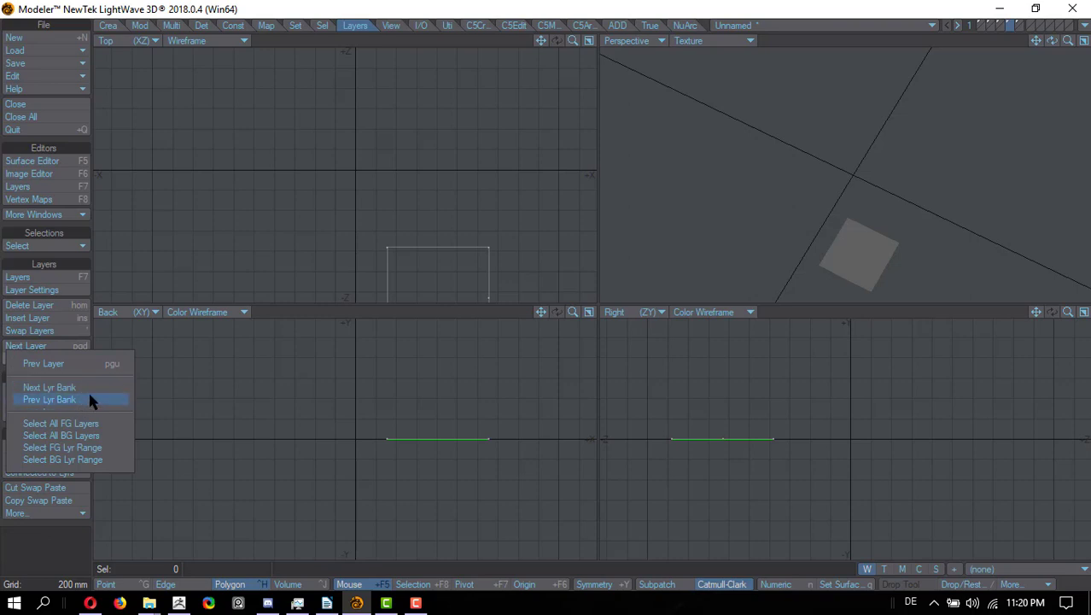
pyautogui.click(84, 386)
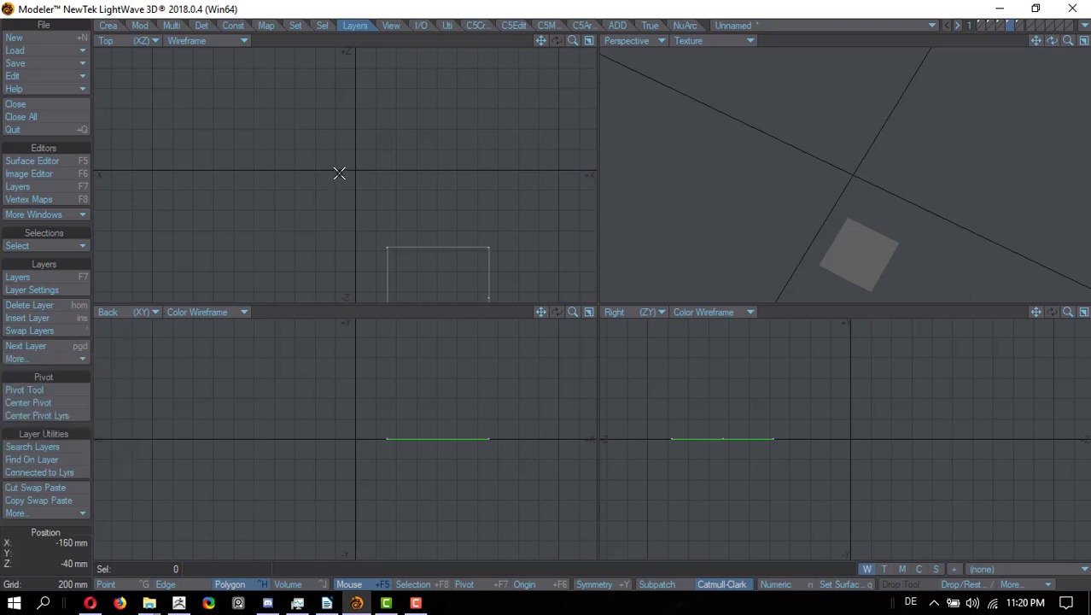